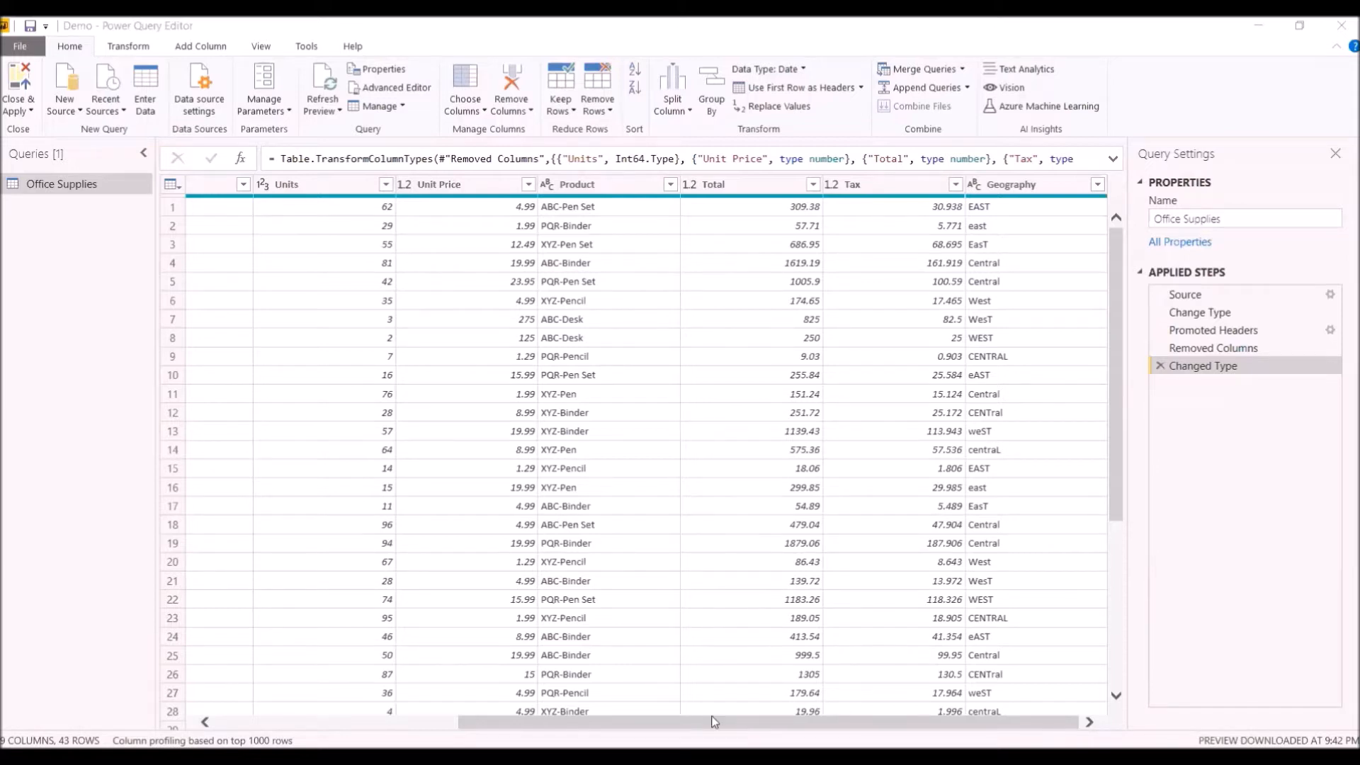
# Examine the Office Supplies table's columns from Order Date through Geography, including Total and Tax.
pyautogui.moveTo(715, 722); pyautogui.dragTo(357, 707)
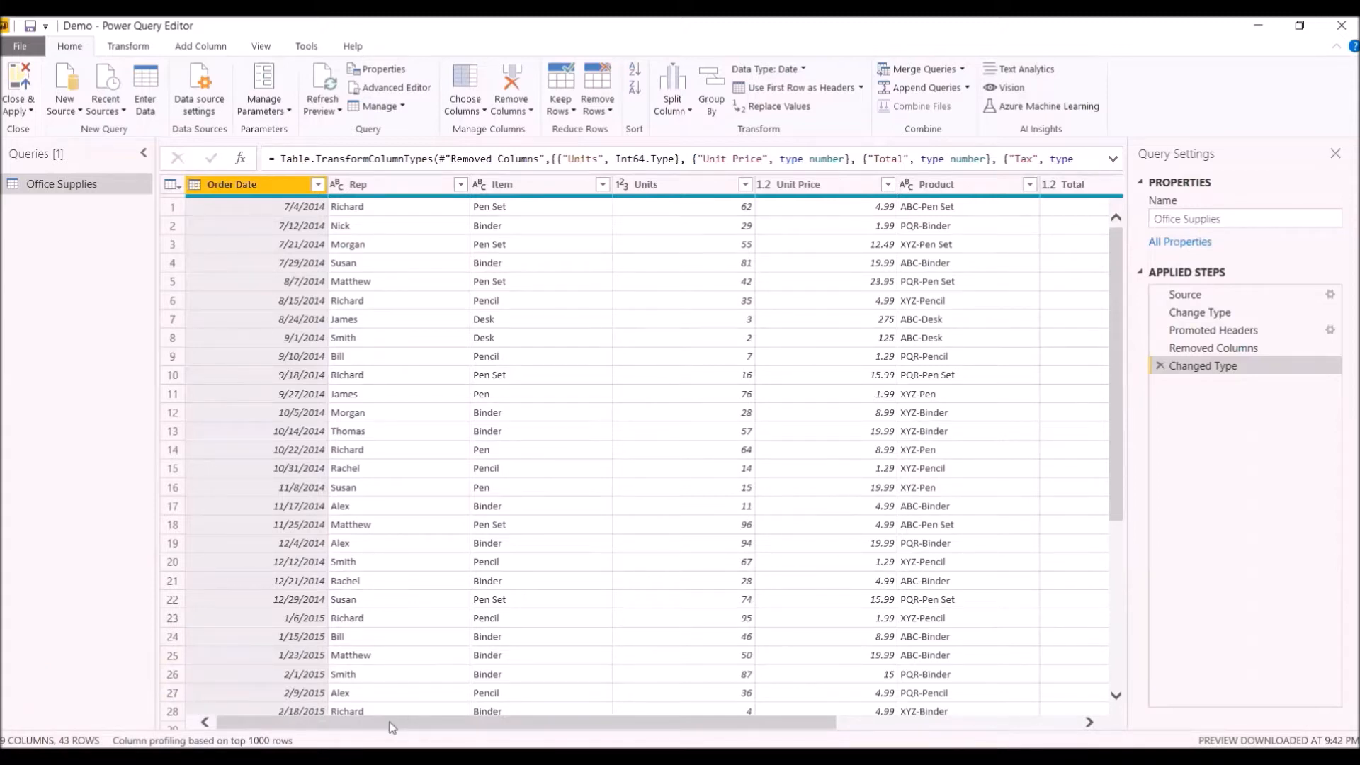
pyautogui.moveTo(391, 723); pyautogui.dragTo(563, 723)
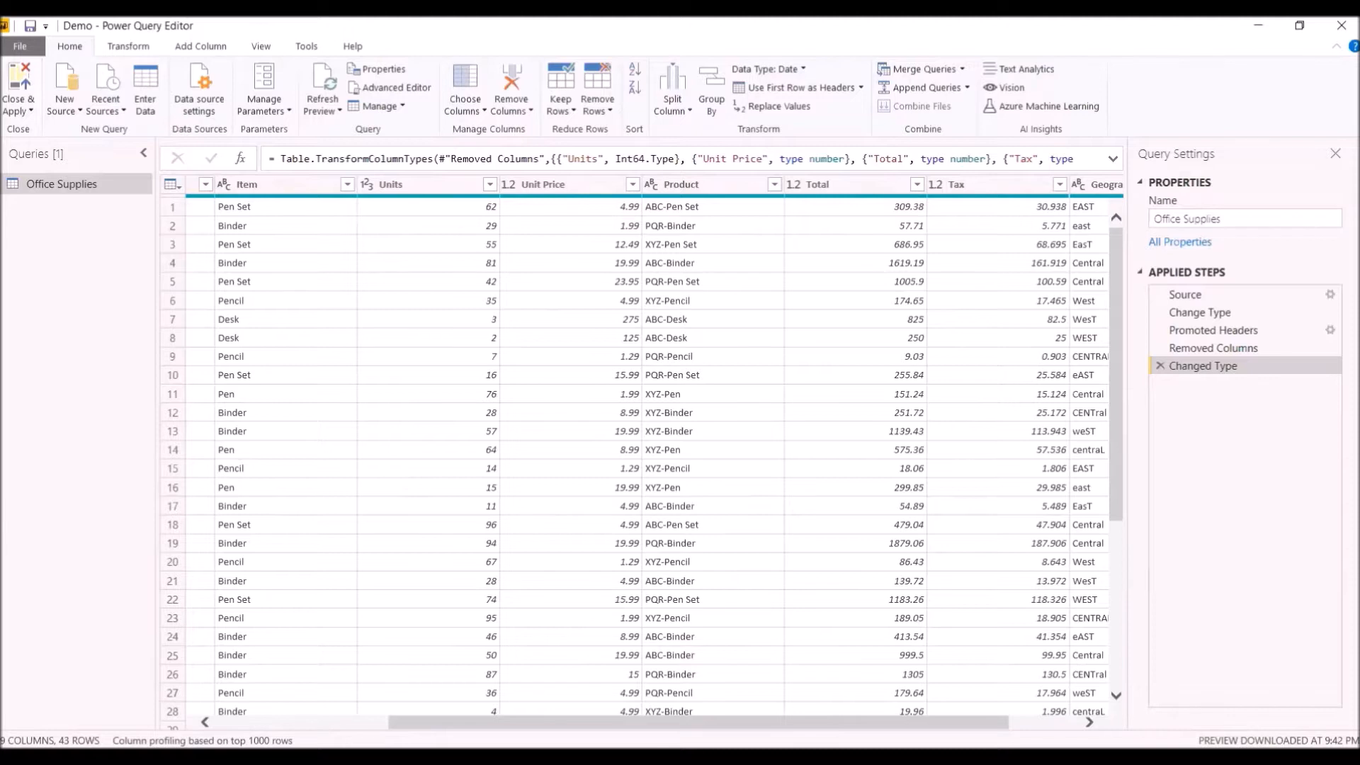
pyautogui.moveTo(737, 723); pyautogui.dragTo(890, 707)
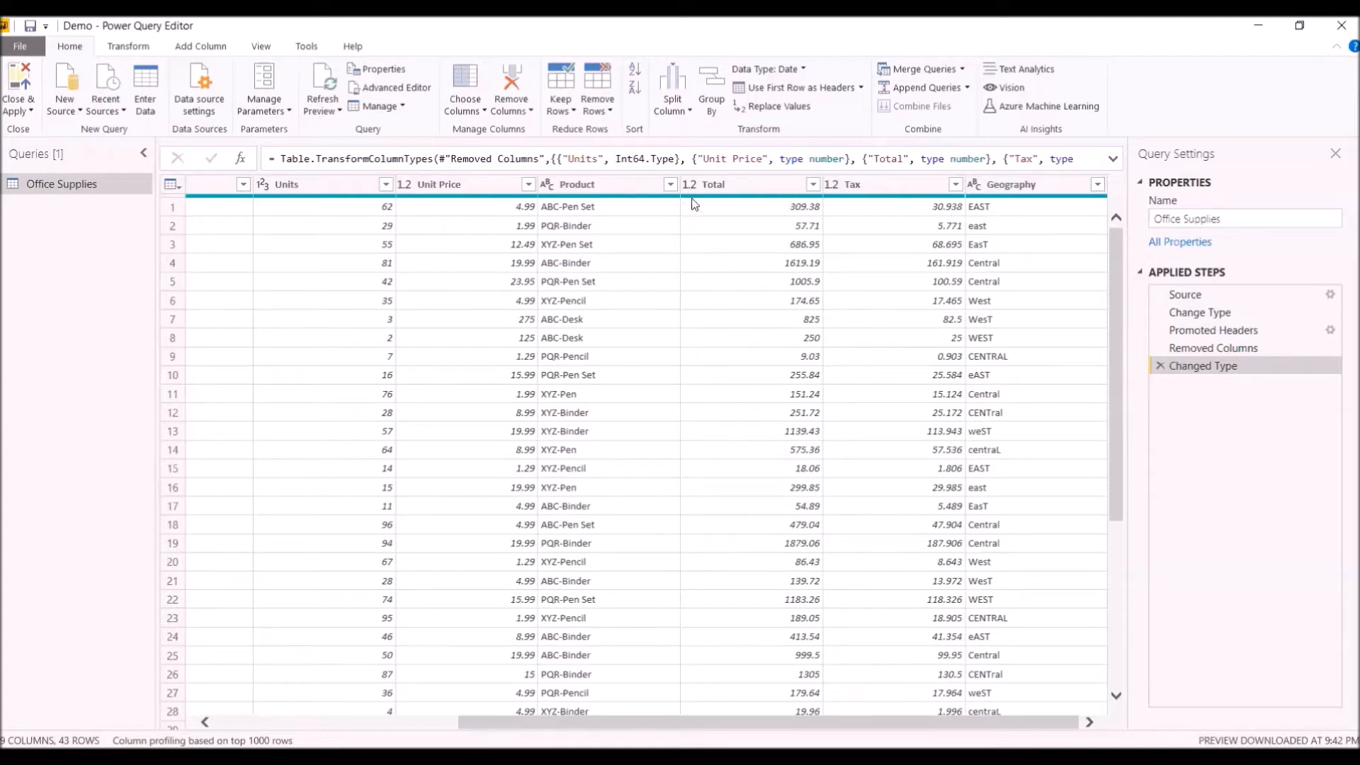
pyautogui.click(734, 187)
pyautogui.click(890, 187)
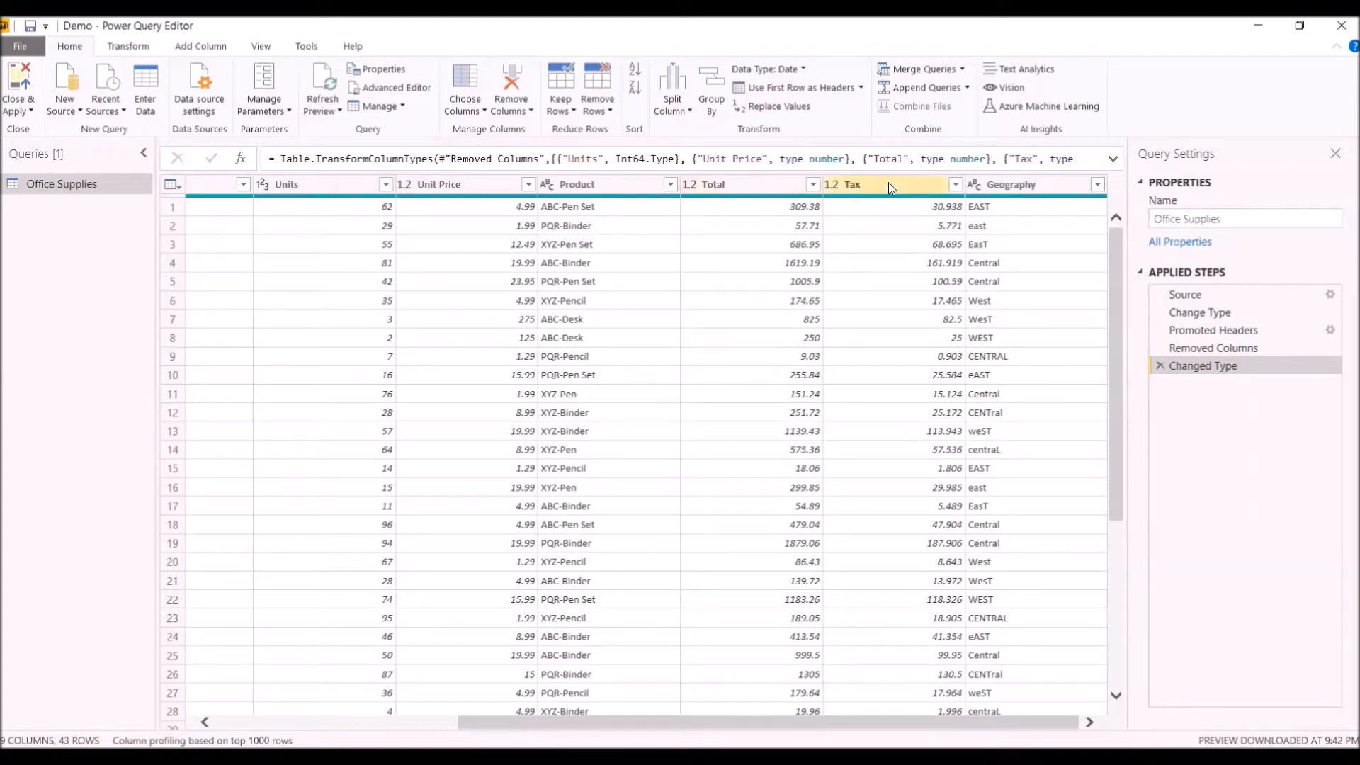
pyautogui.click(1081, 189)
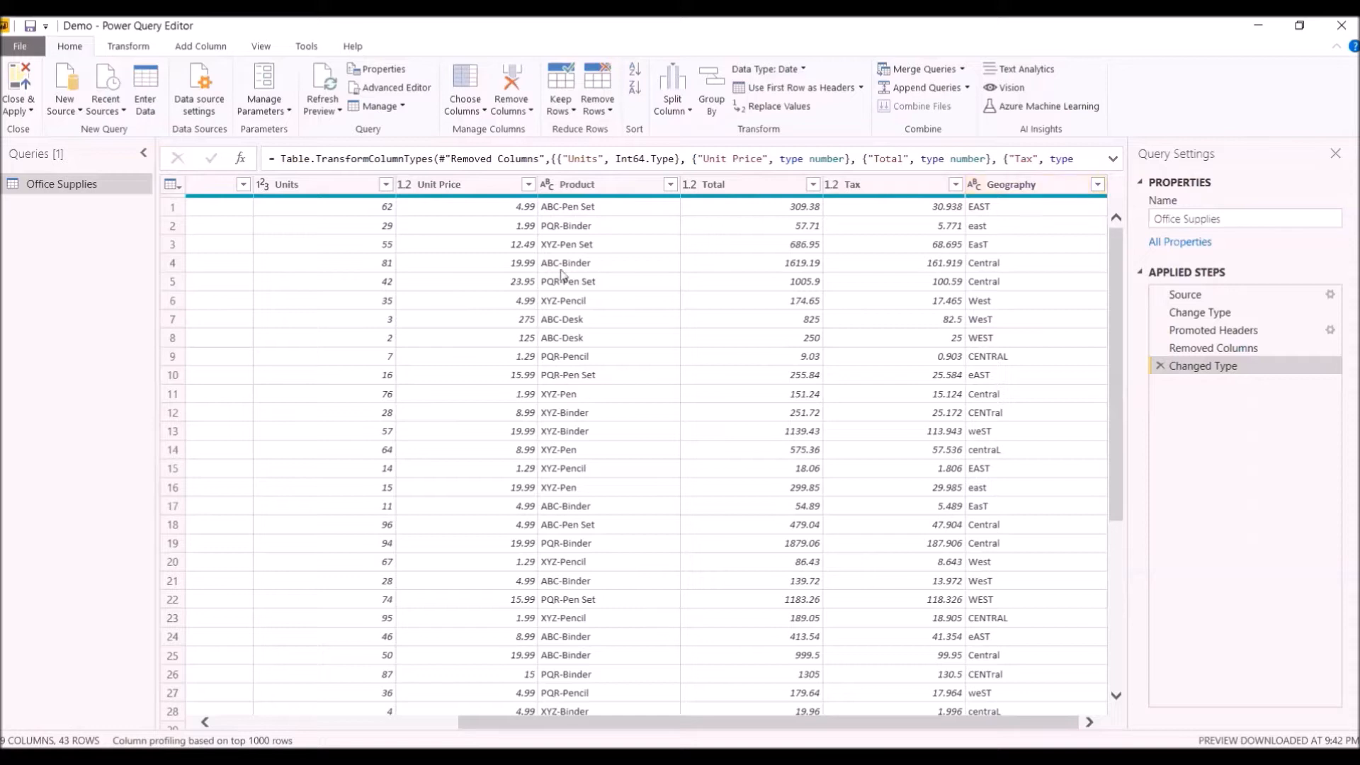
# Start a custom column for the Office Supplies query and name it Total Amount.
pyautogui.click(231, 48)
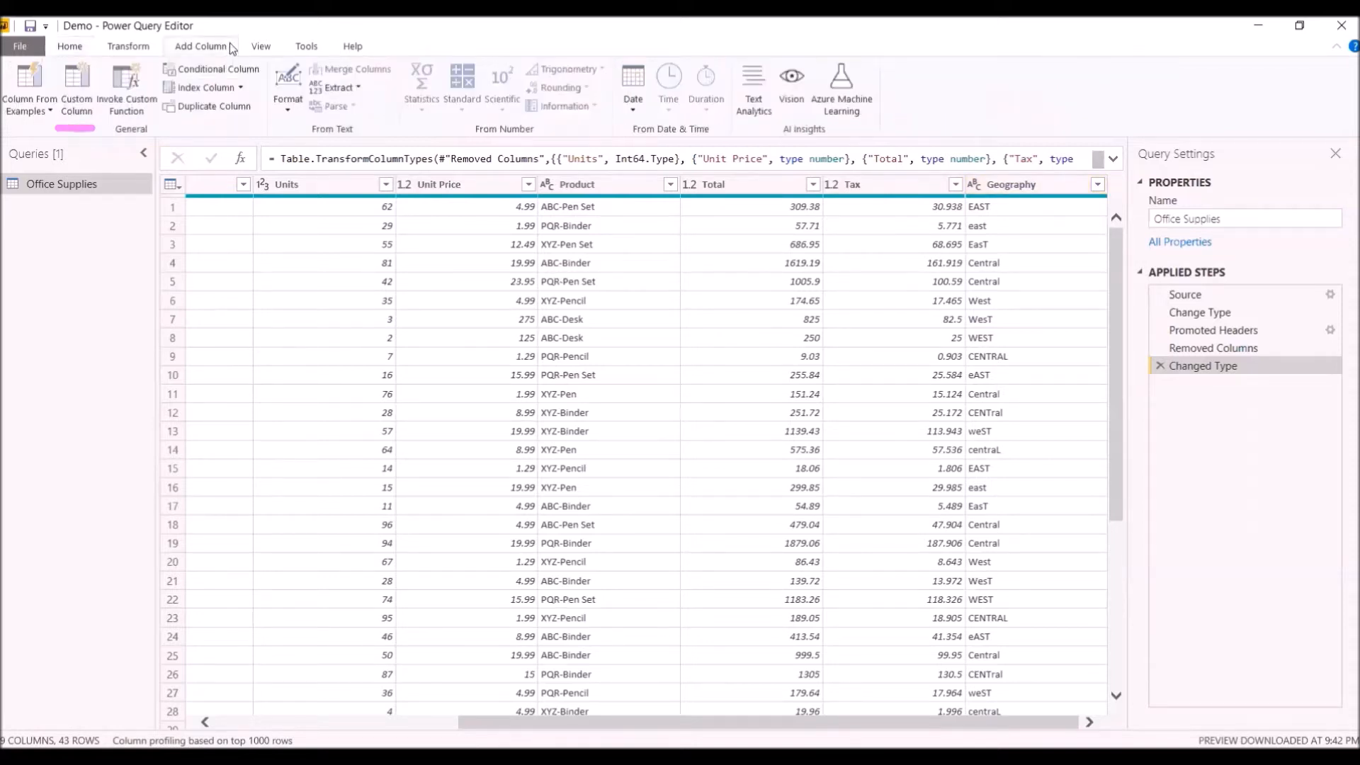
pyautogui.click(80, 107)
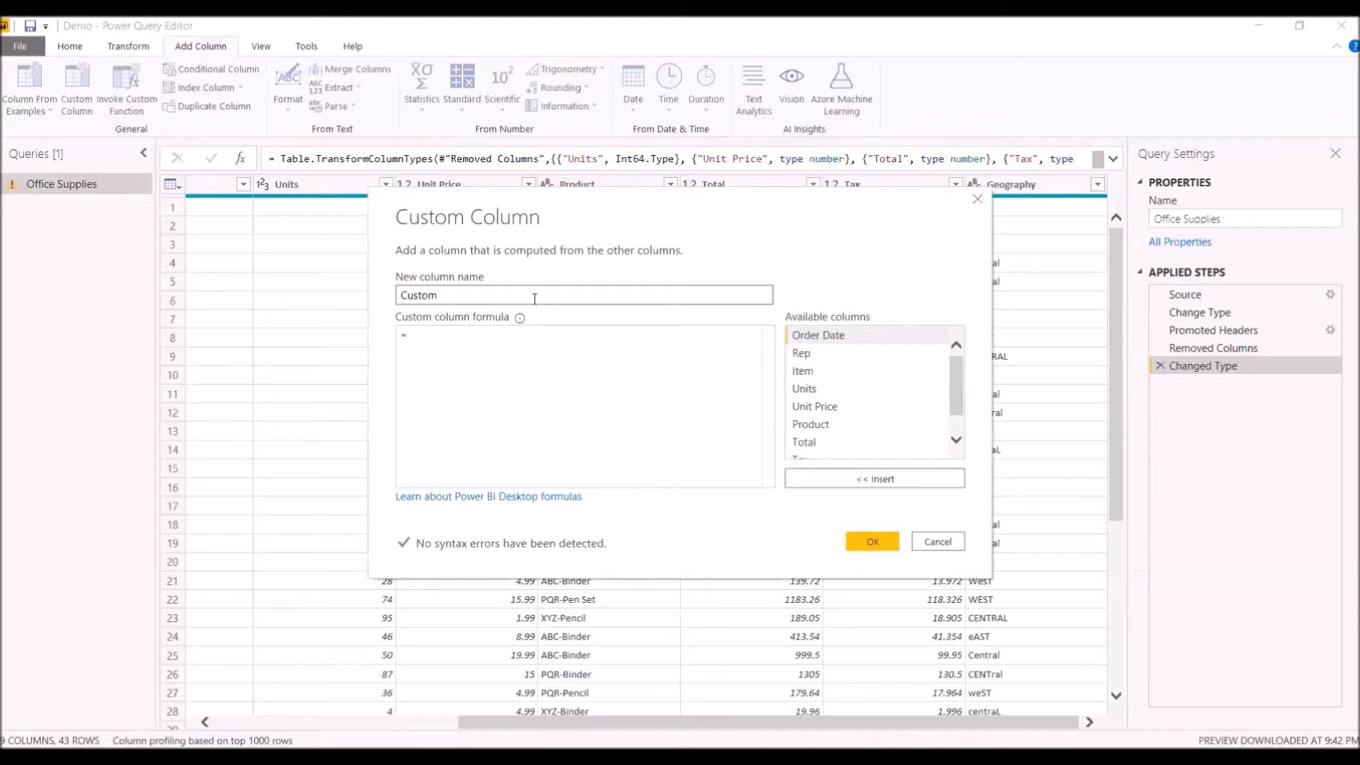
pyautogui.doubleClick(514, 303)
pyautogui.write('Total Amount')
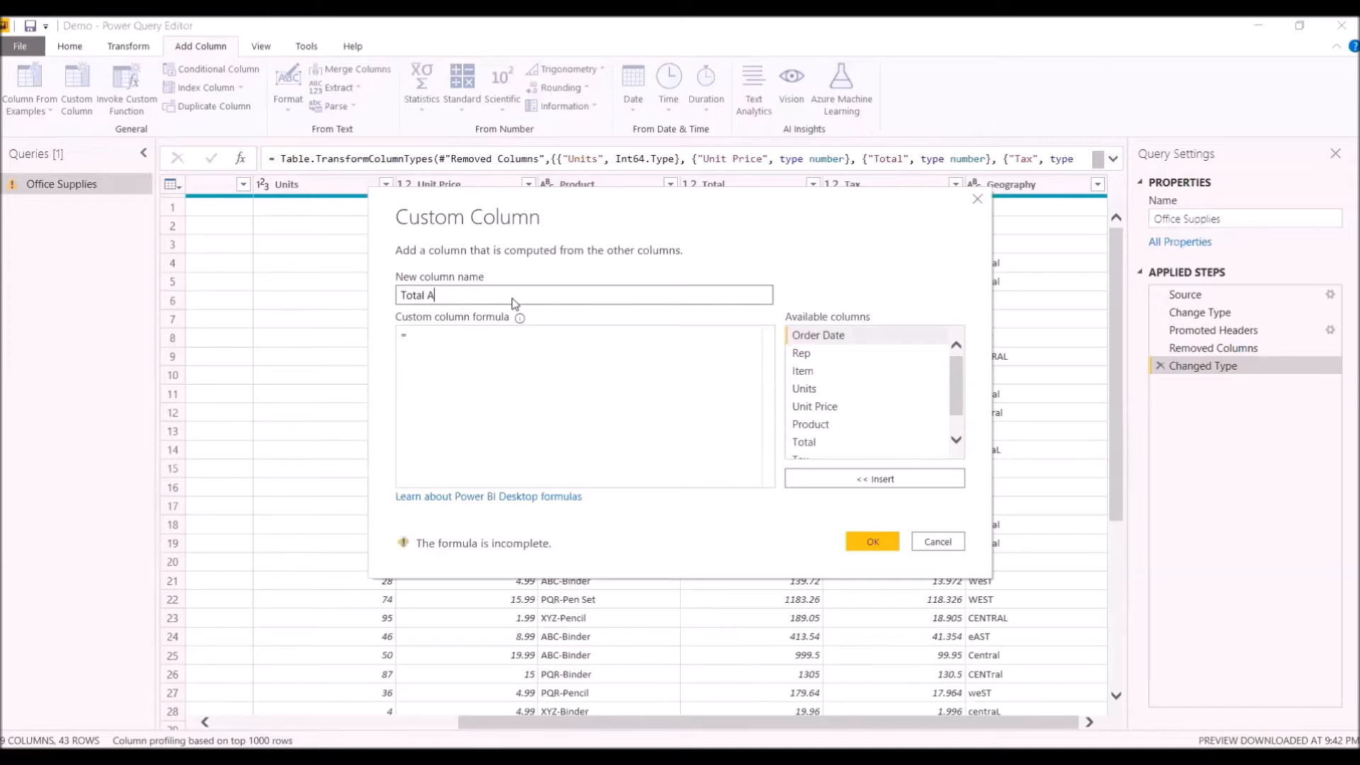
pyautogui.click(469, 333)
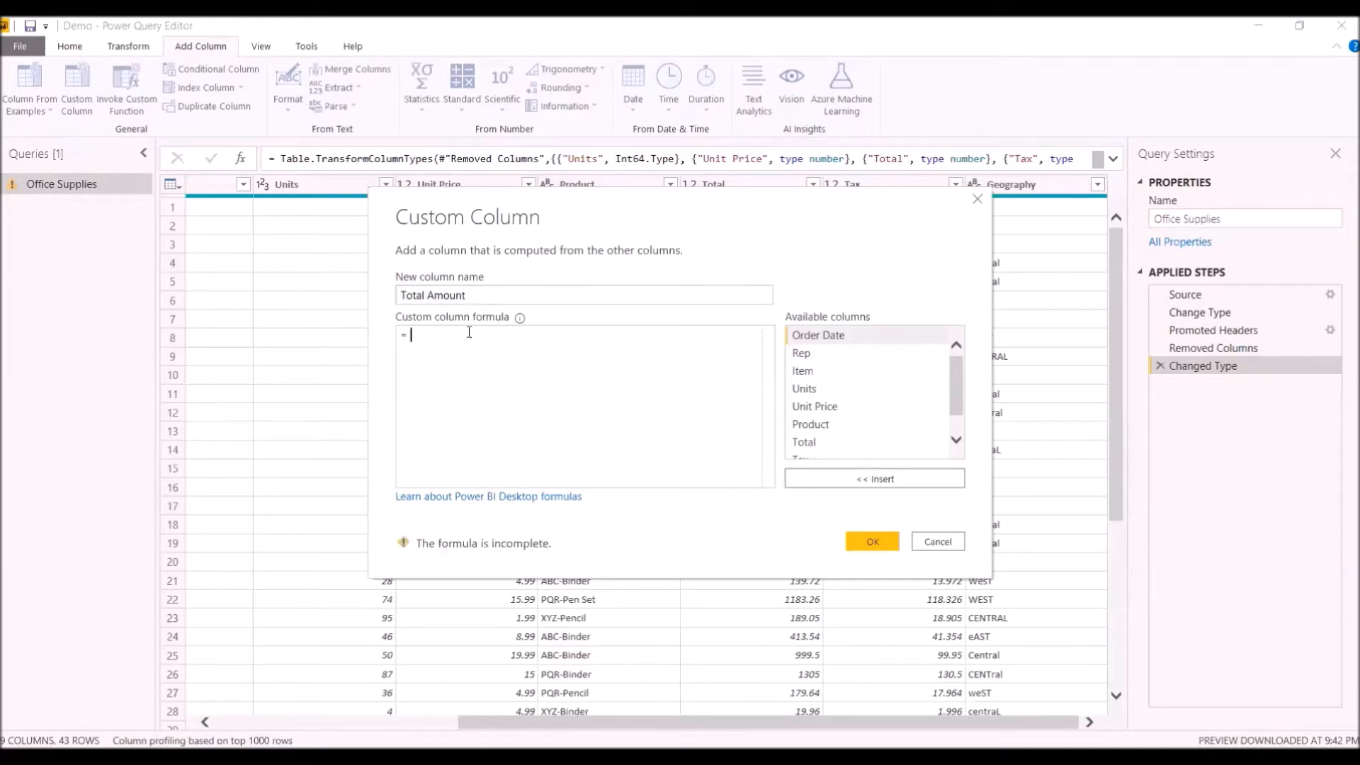
pyautogui.click(432, 298)
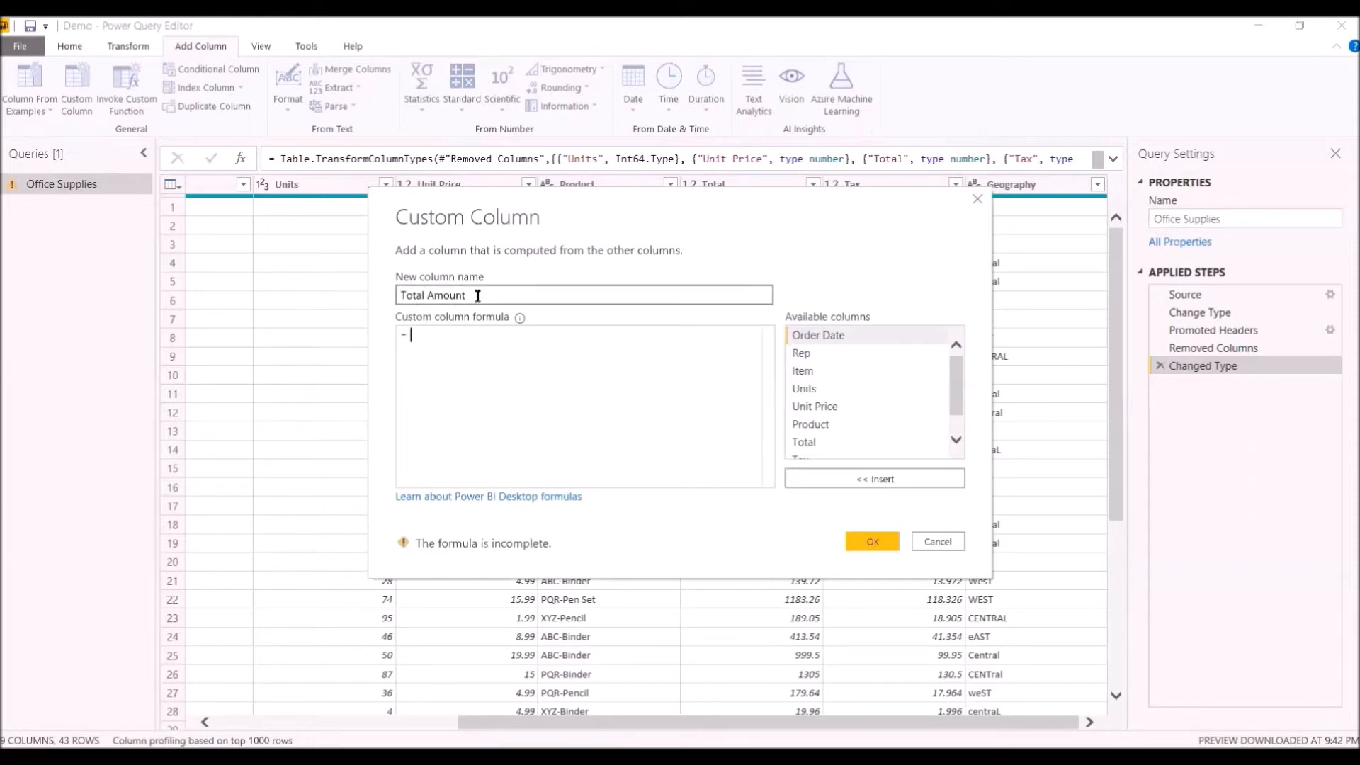
pyautogui.press('Tab')
pyautogui.moveTo(652, 204); pyautogui.dragTo(652, 236)
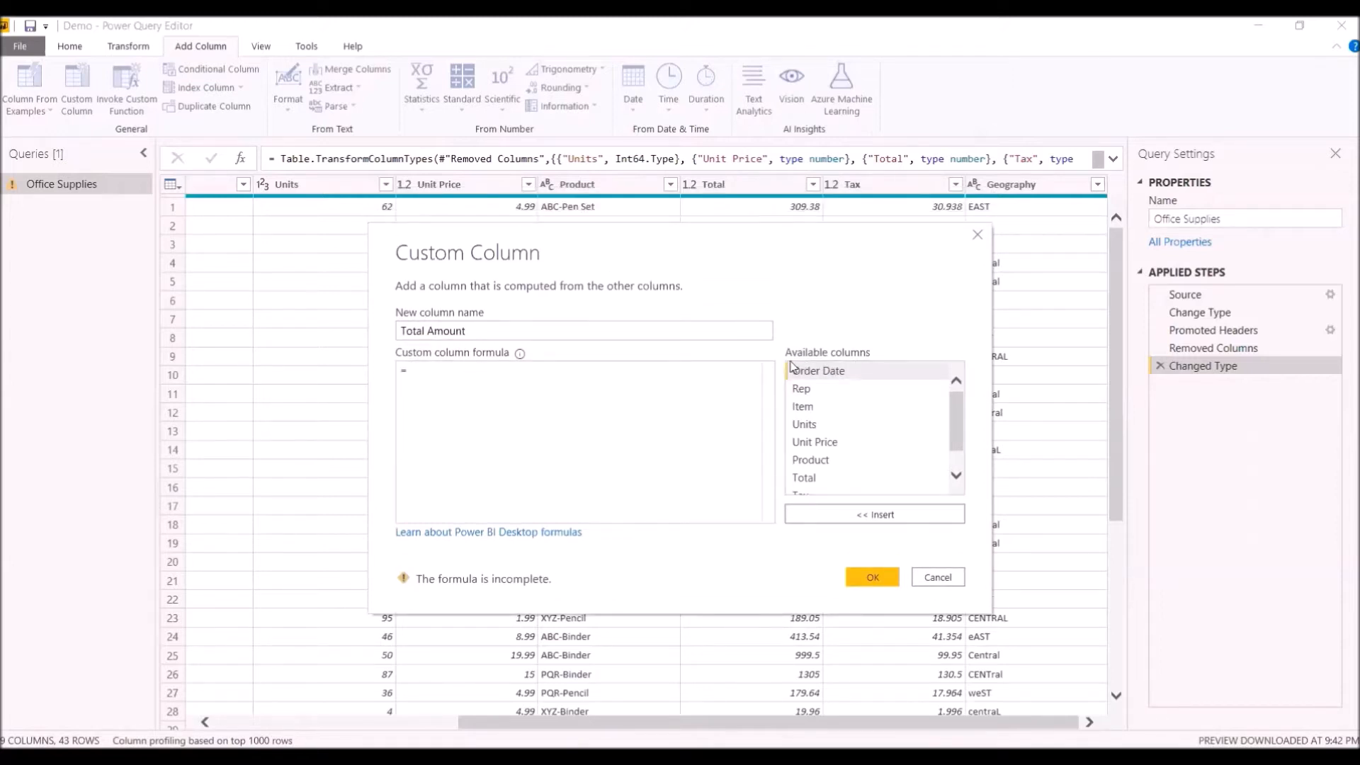
# Define the custom column formula as [Total]+[Tax] and create the column.
pyautogui.moveTo(954, 403); pyautogui.dragTo(958, 432)
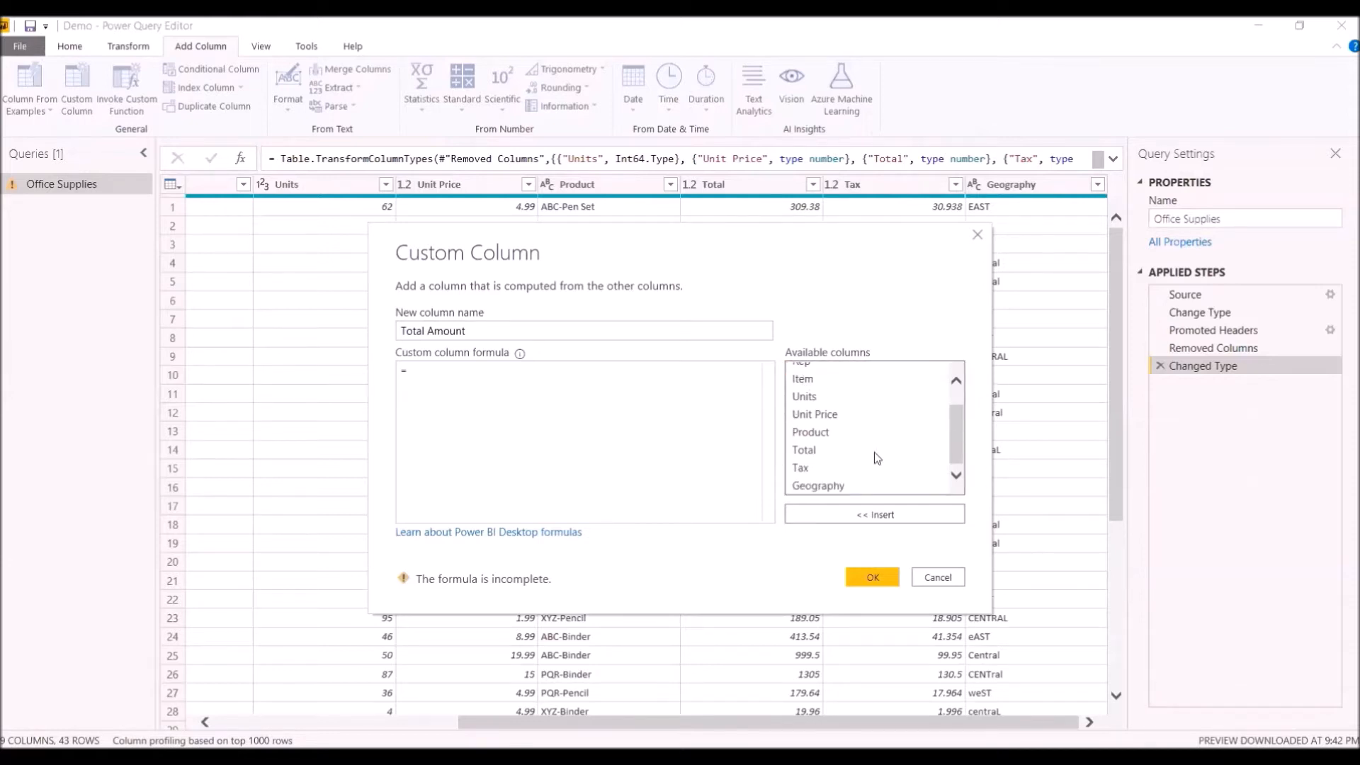
pyautogui.click(907, 449)
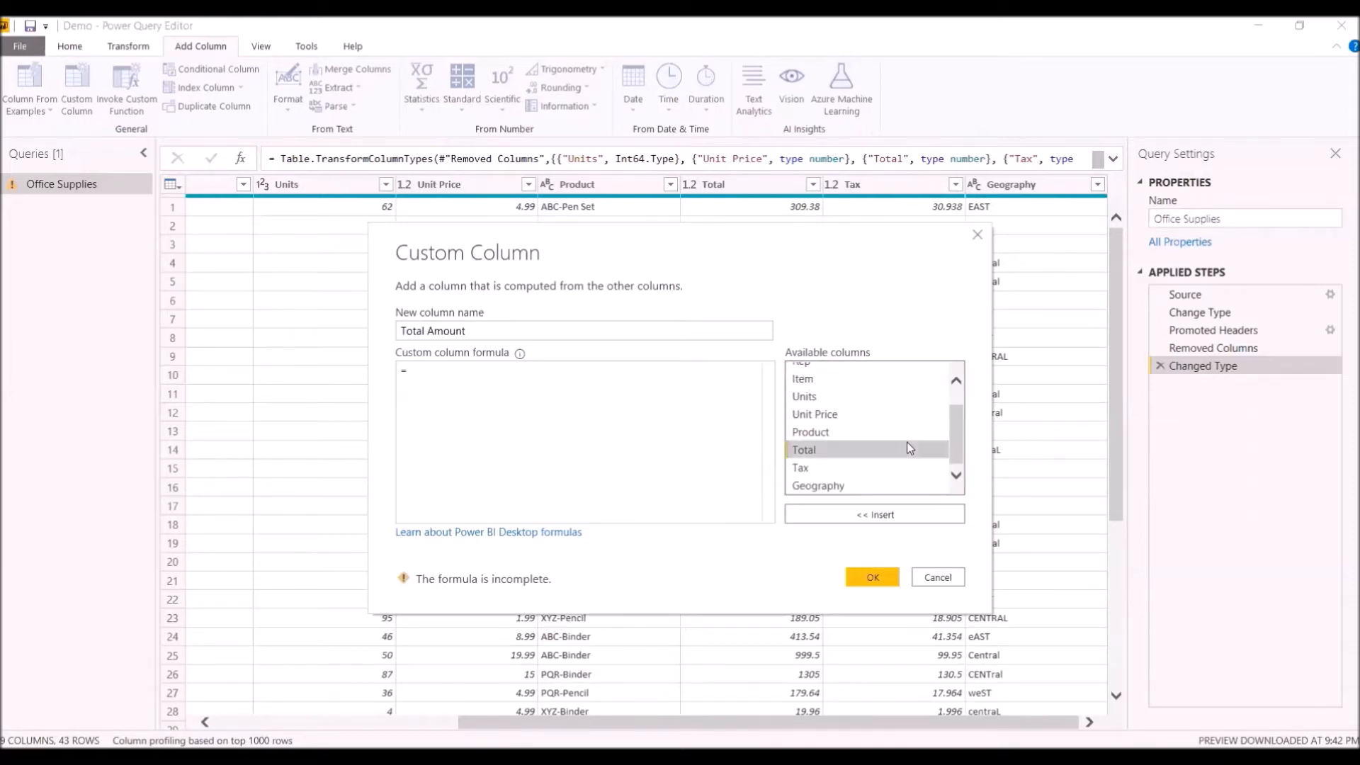
pyautogui.click(928, 516)
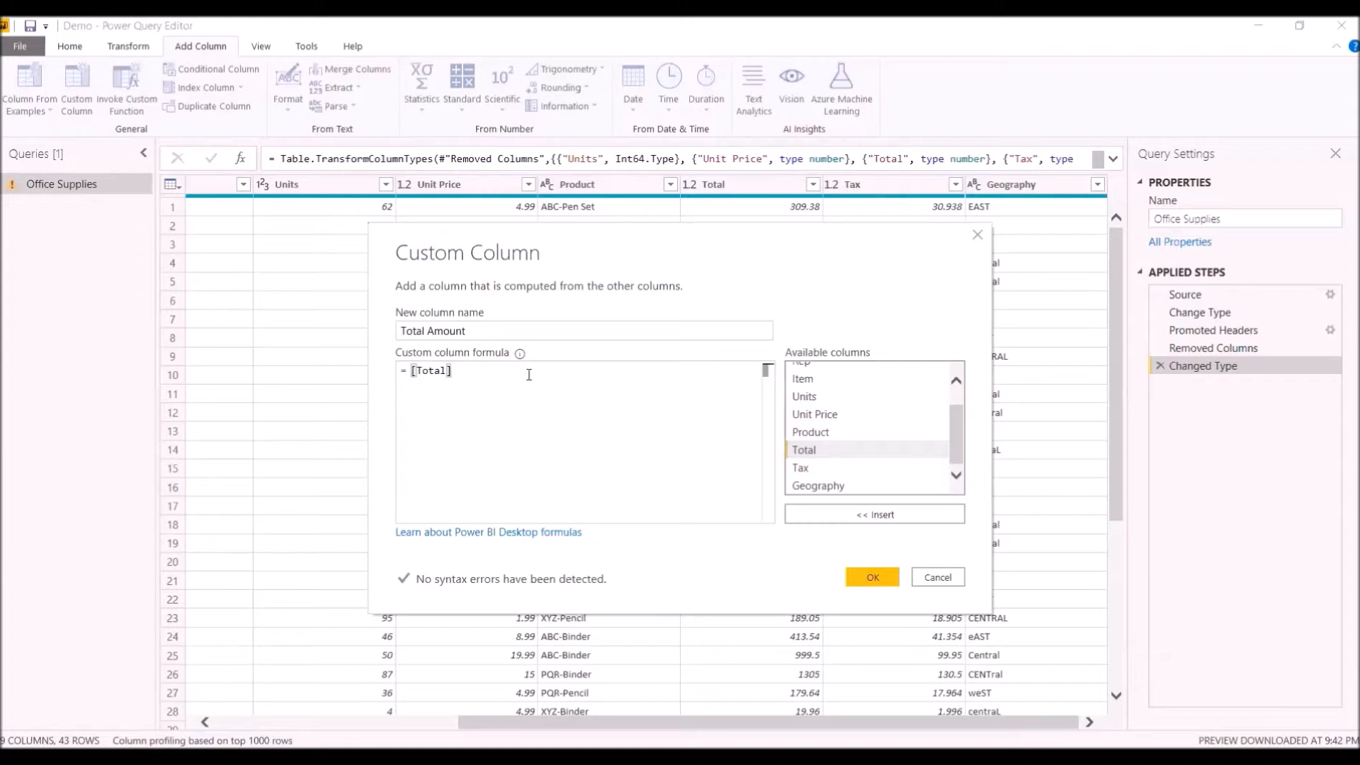
pyautogui.write('+')
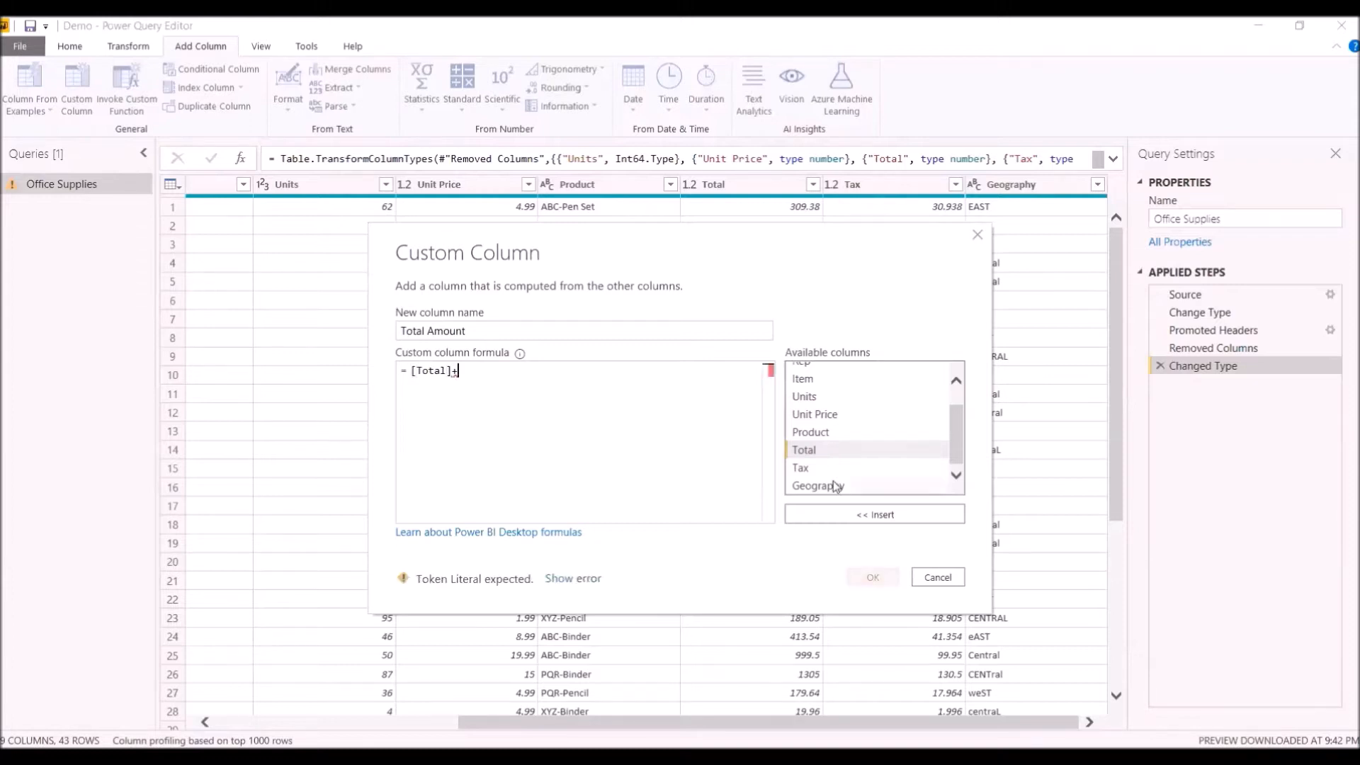
pyautogui.click(922, 468)
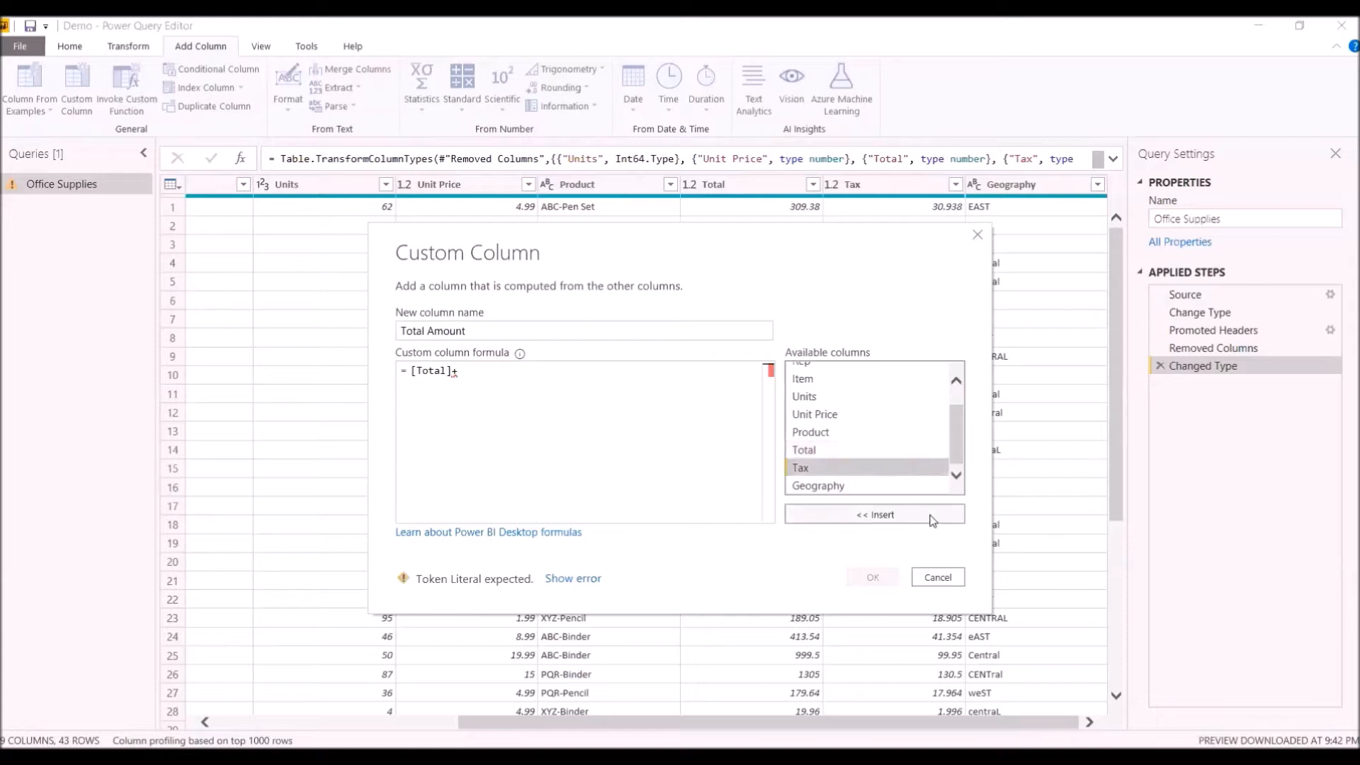
pyautogui.click(935, 516)
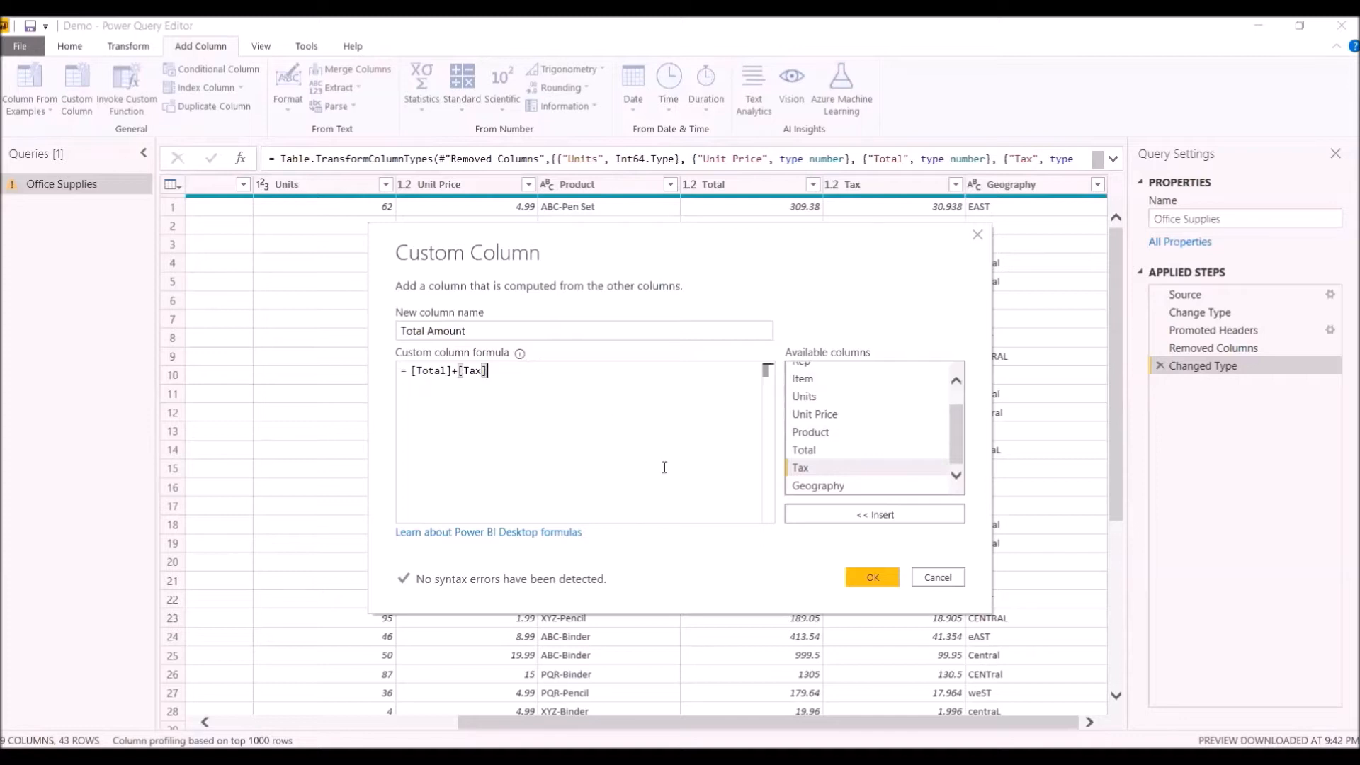
pyautogui.click(894, 578)
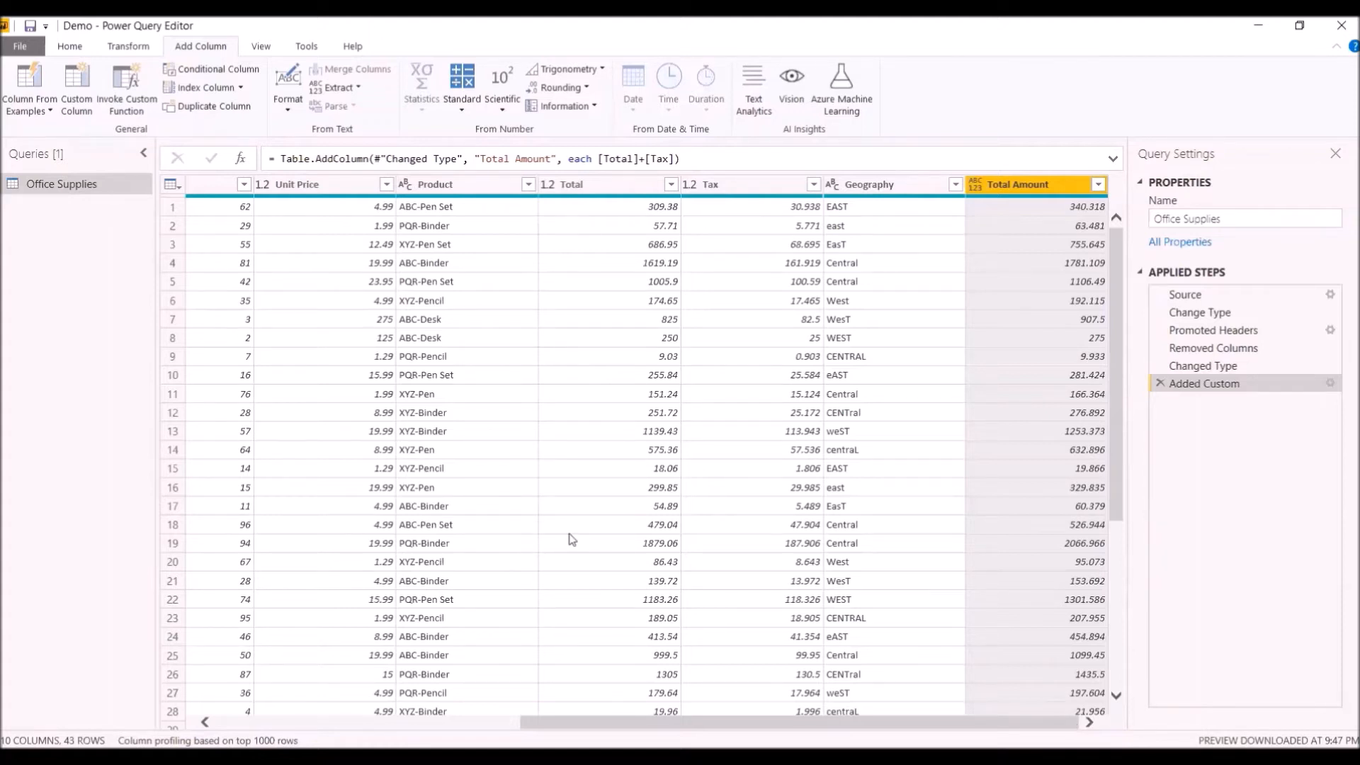
# Start a conditional column and name it Amount Category.
pyautogui.click(254, 71)
pyautogui.doubleClick(358, 324)
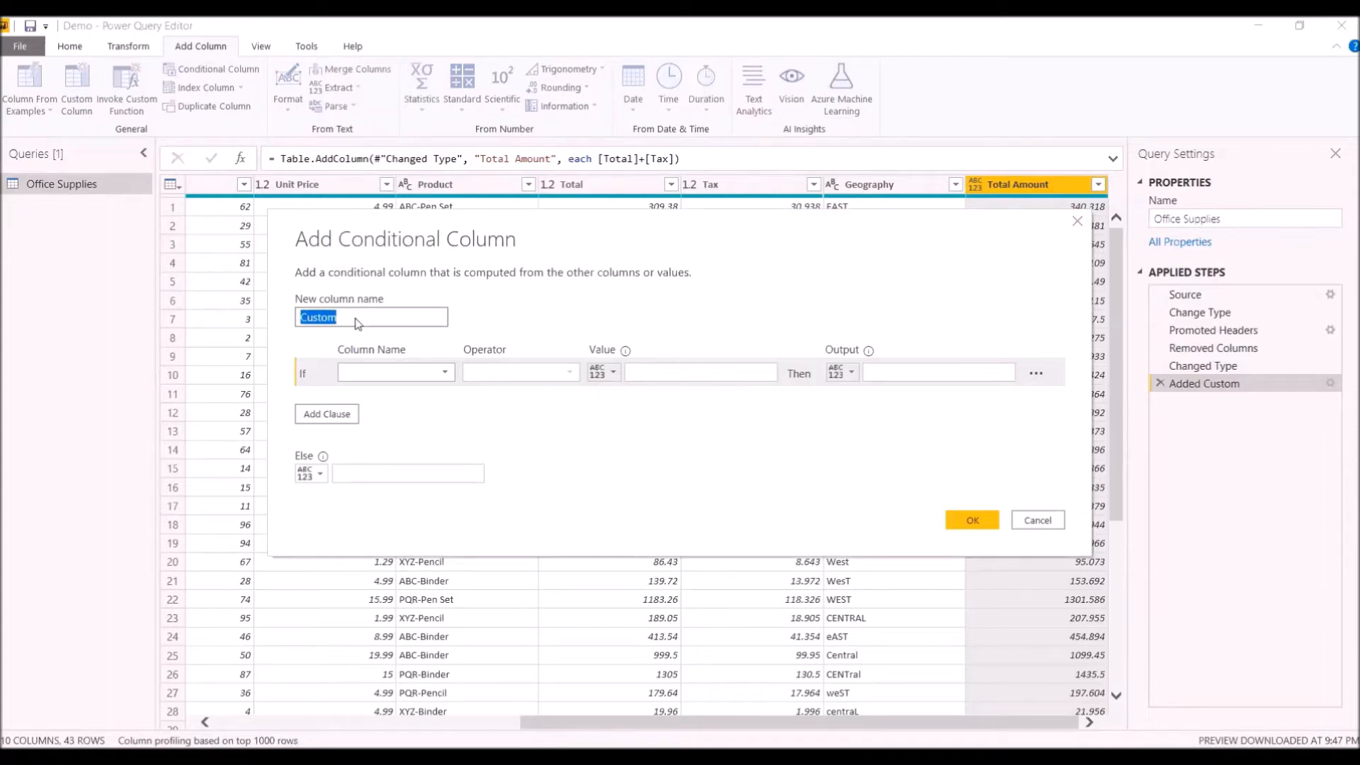
pyautogui.write('Amount Category')
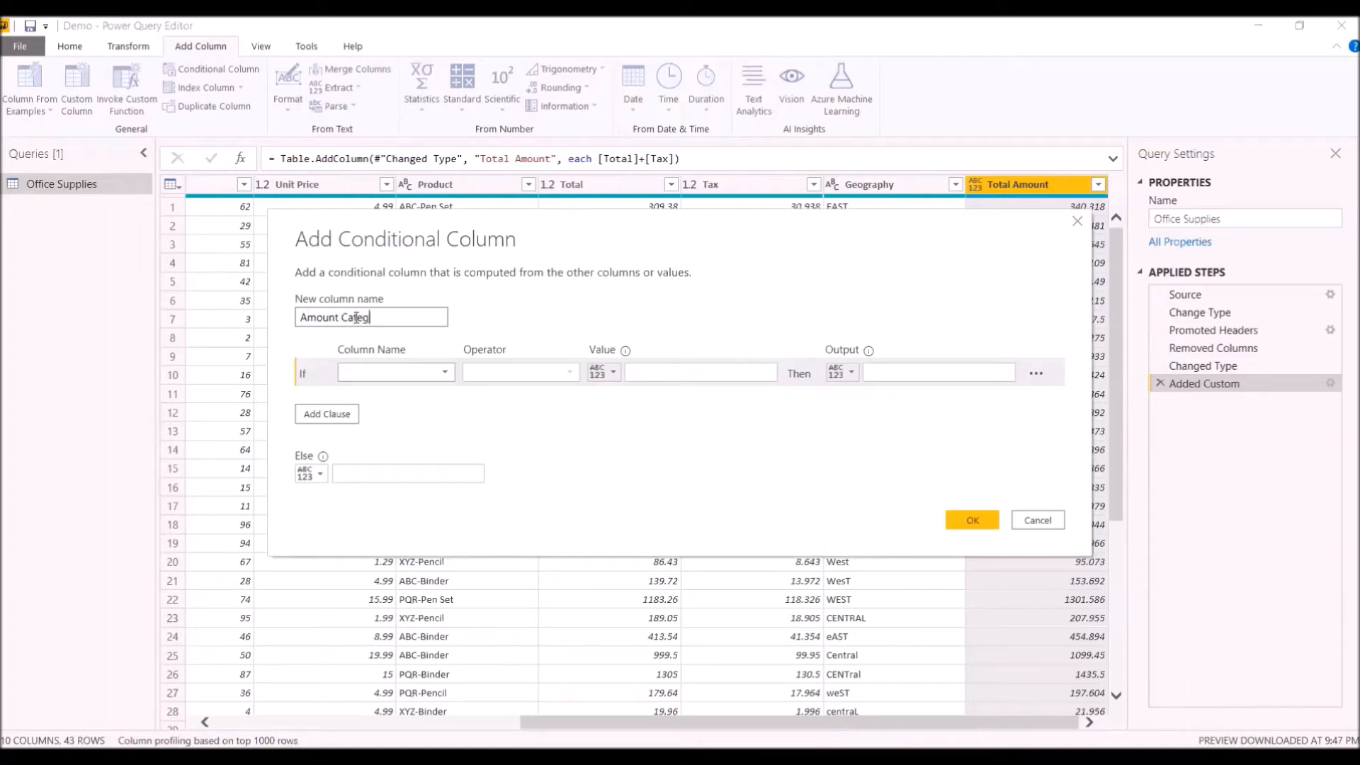
# Set the first condition to output High if Total Amount is greater than or equal to 700.
pyautogui.click(446, 376)
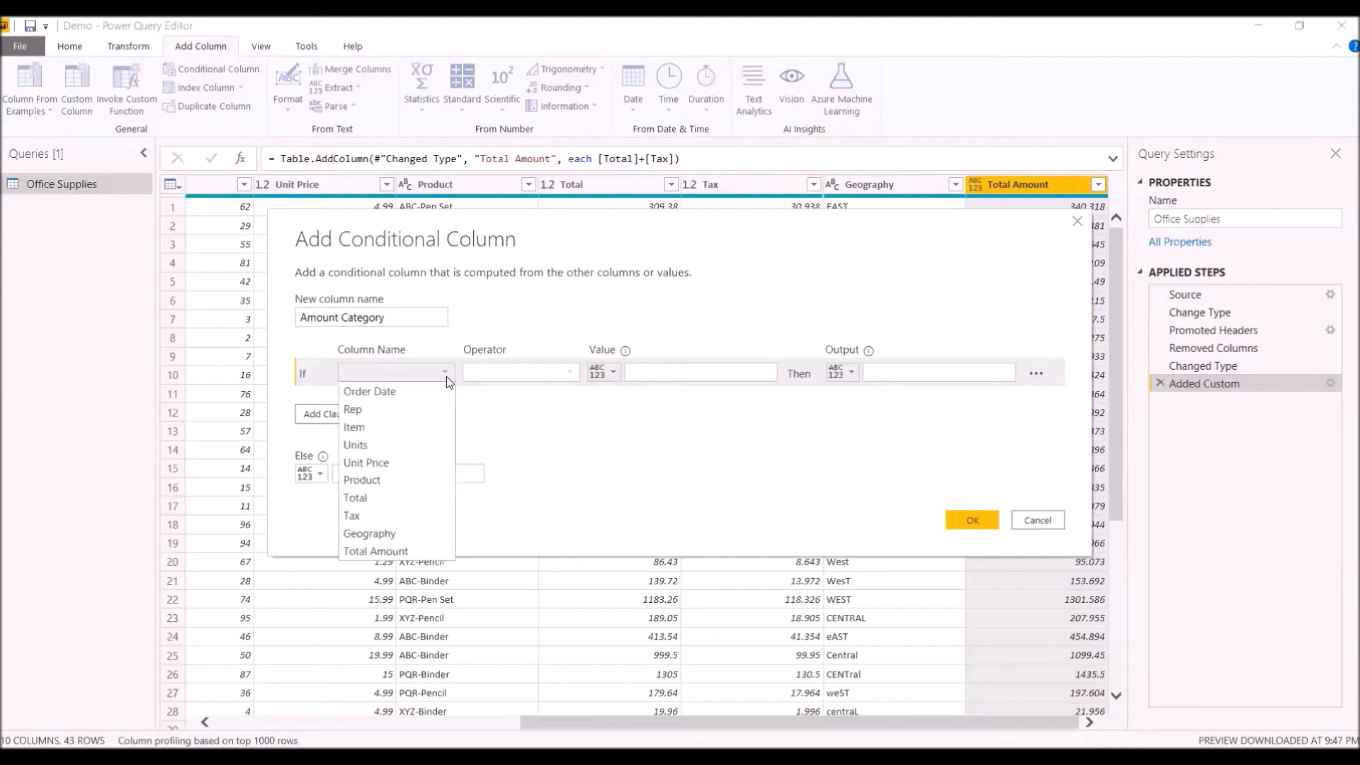
pyautogui.click(438, 549)
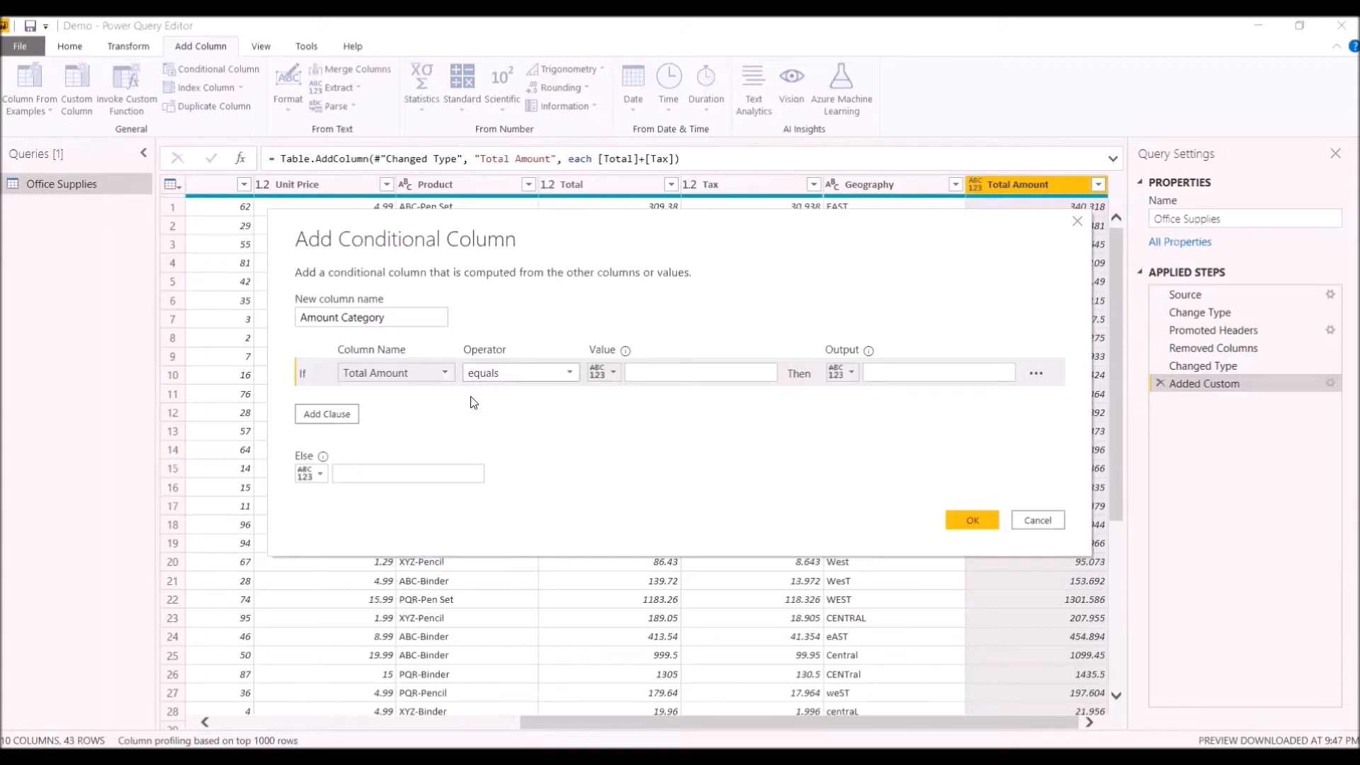
pyautogui.click(573, 375)
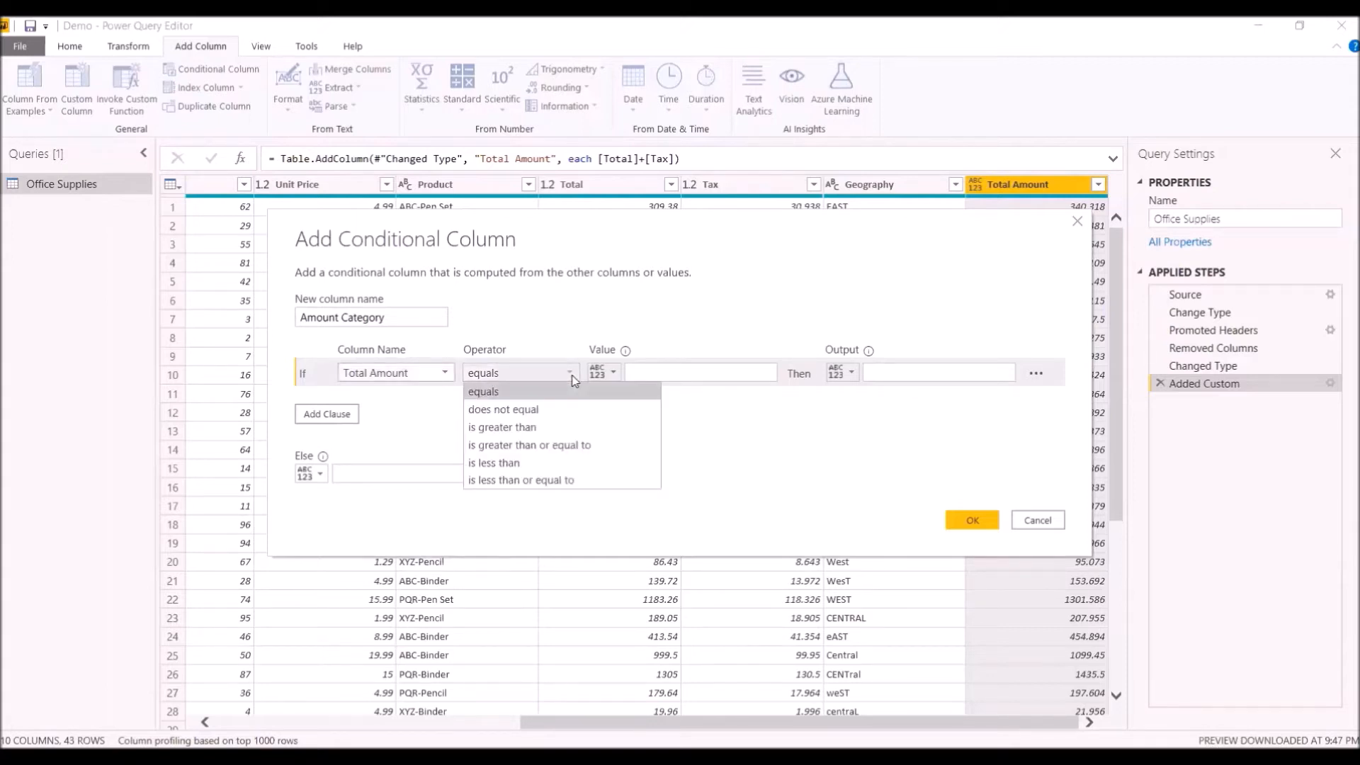
pyautogui.click(625, 443)
pyautogui.click(672, 374)
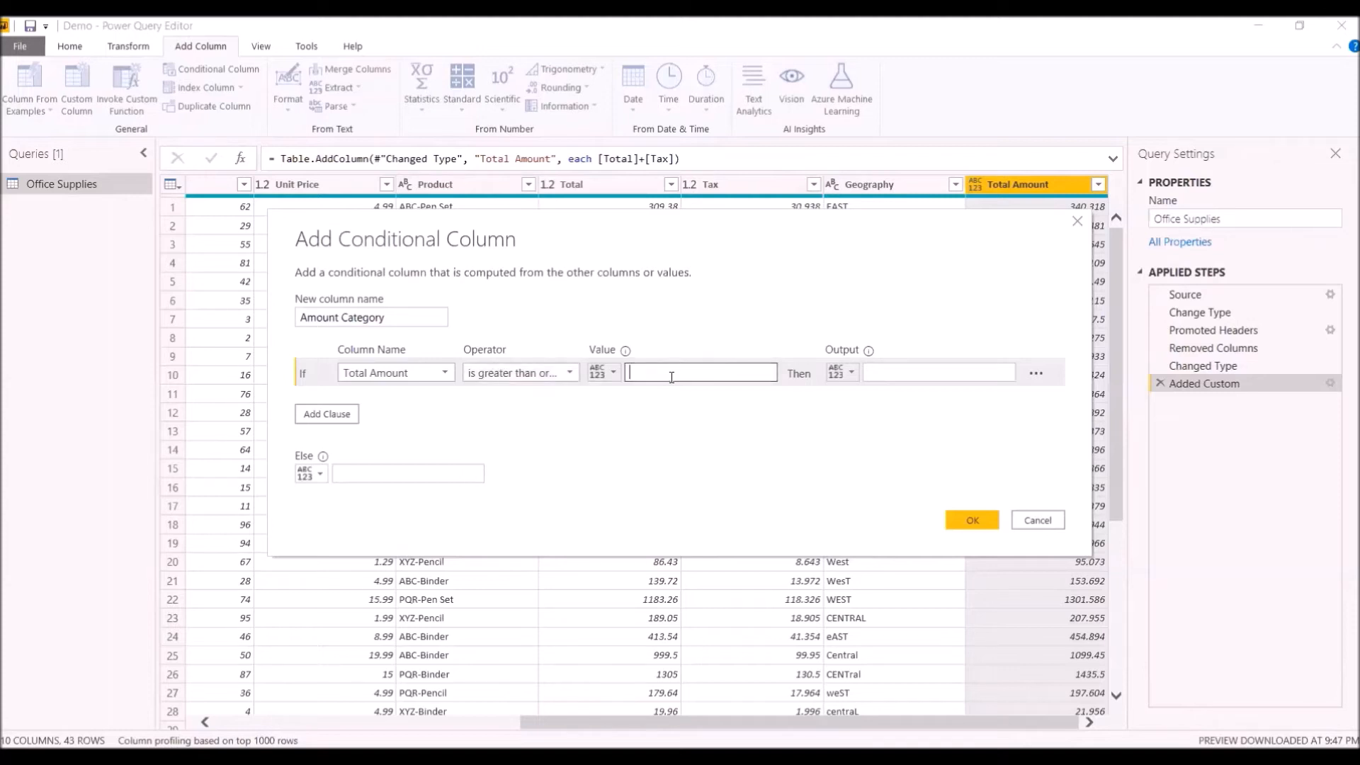
pyautogui.write('700')
pyautogui.click(902, 368)
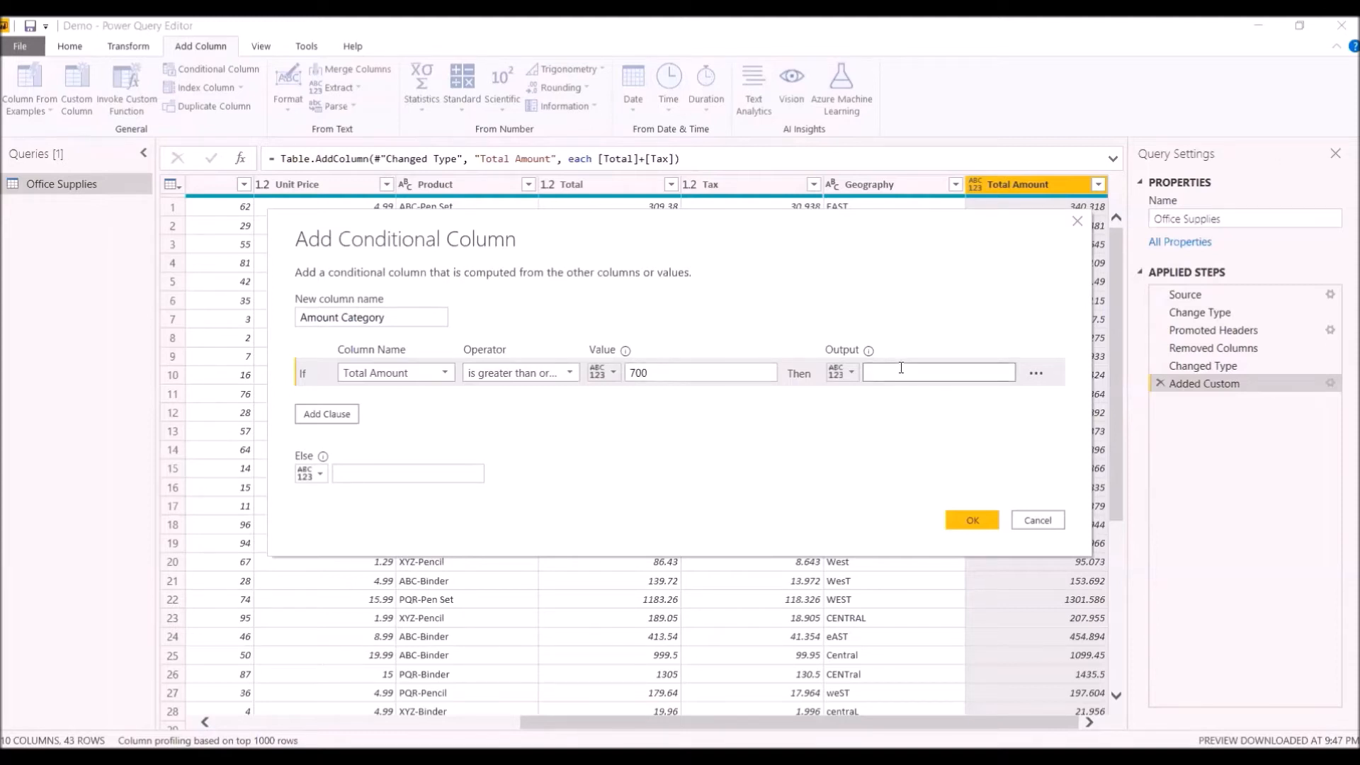
pyautogui.write('High')
# Add an Else If clause that outputs Medium when Total Amount is greater than or equal to 300.
pyautogui.click(327, 413)
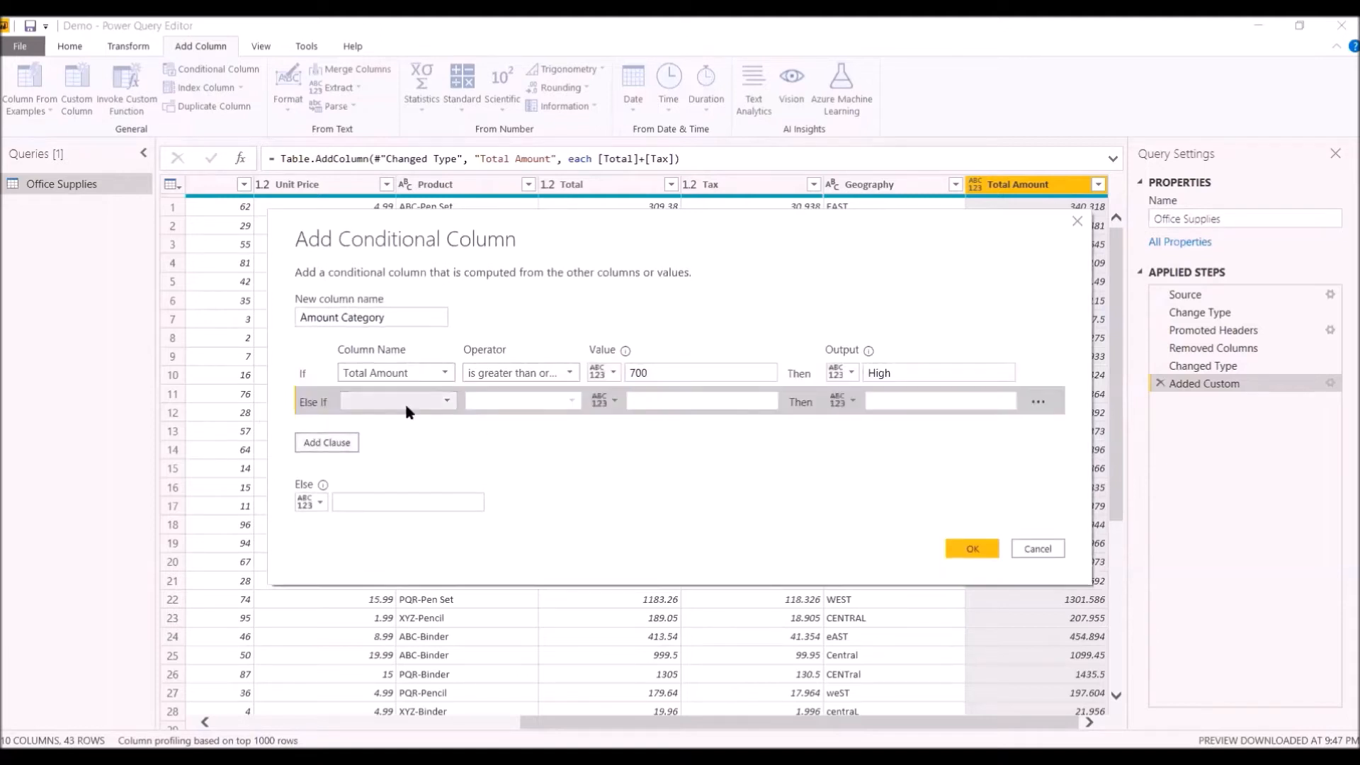
pyautogui.click(441, 402)
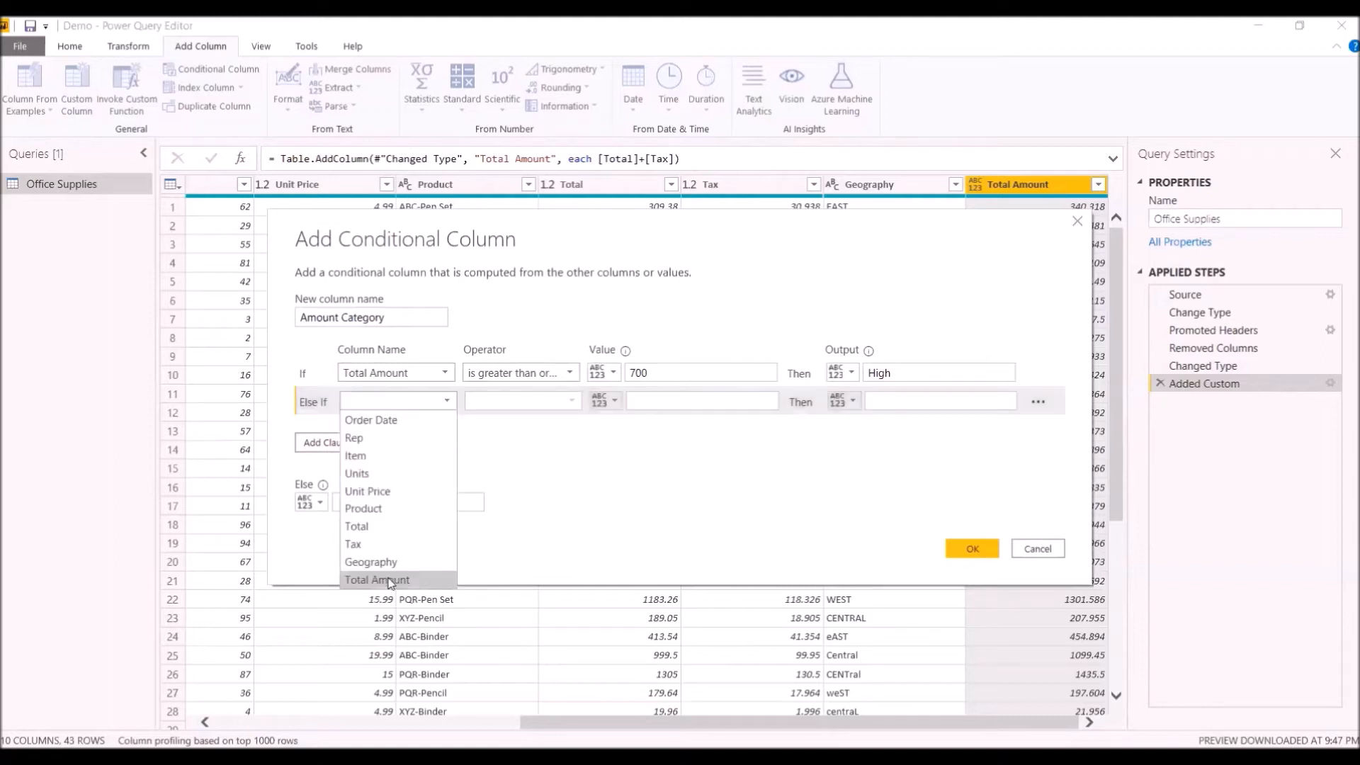
pyautogui.click(389, 581)
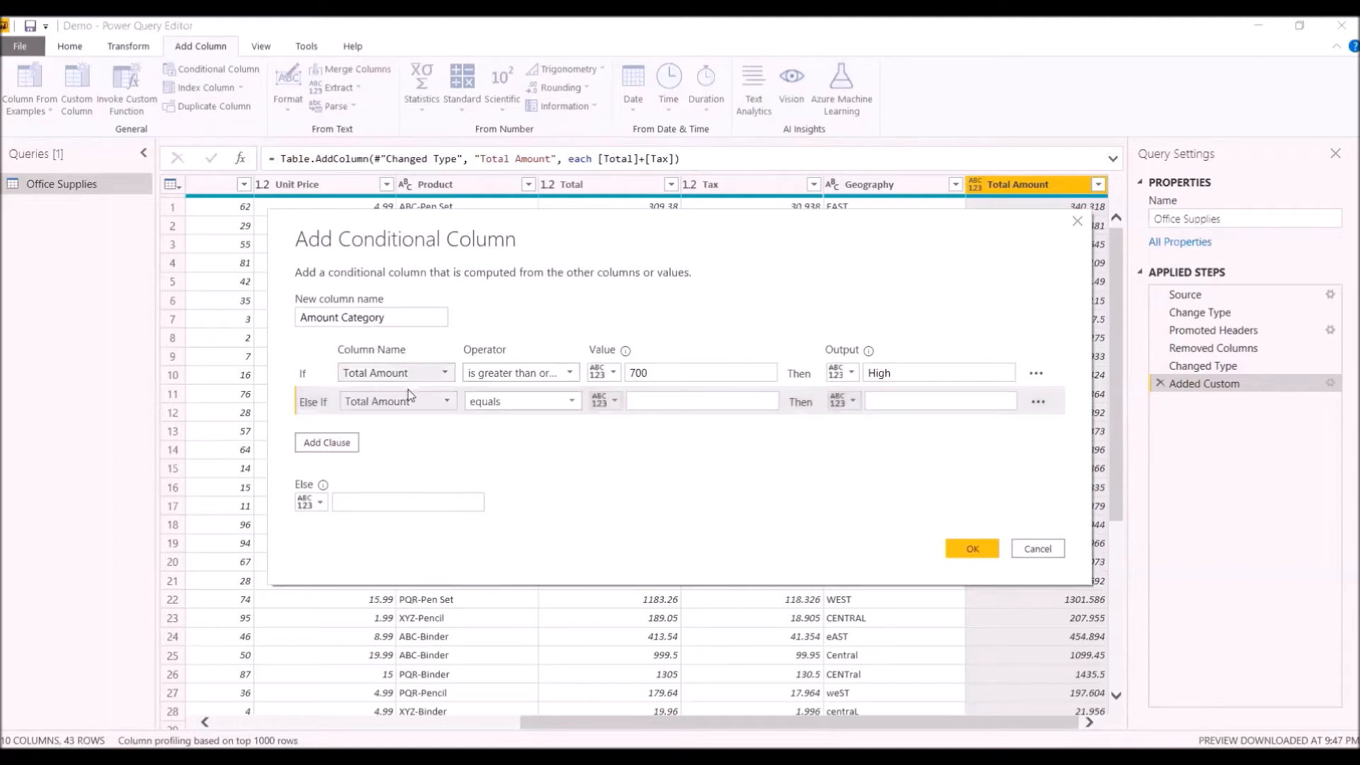
pyautogui.click(571, 402)
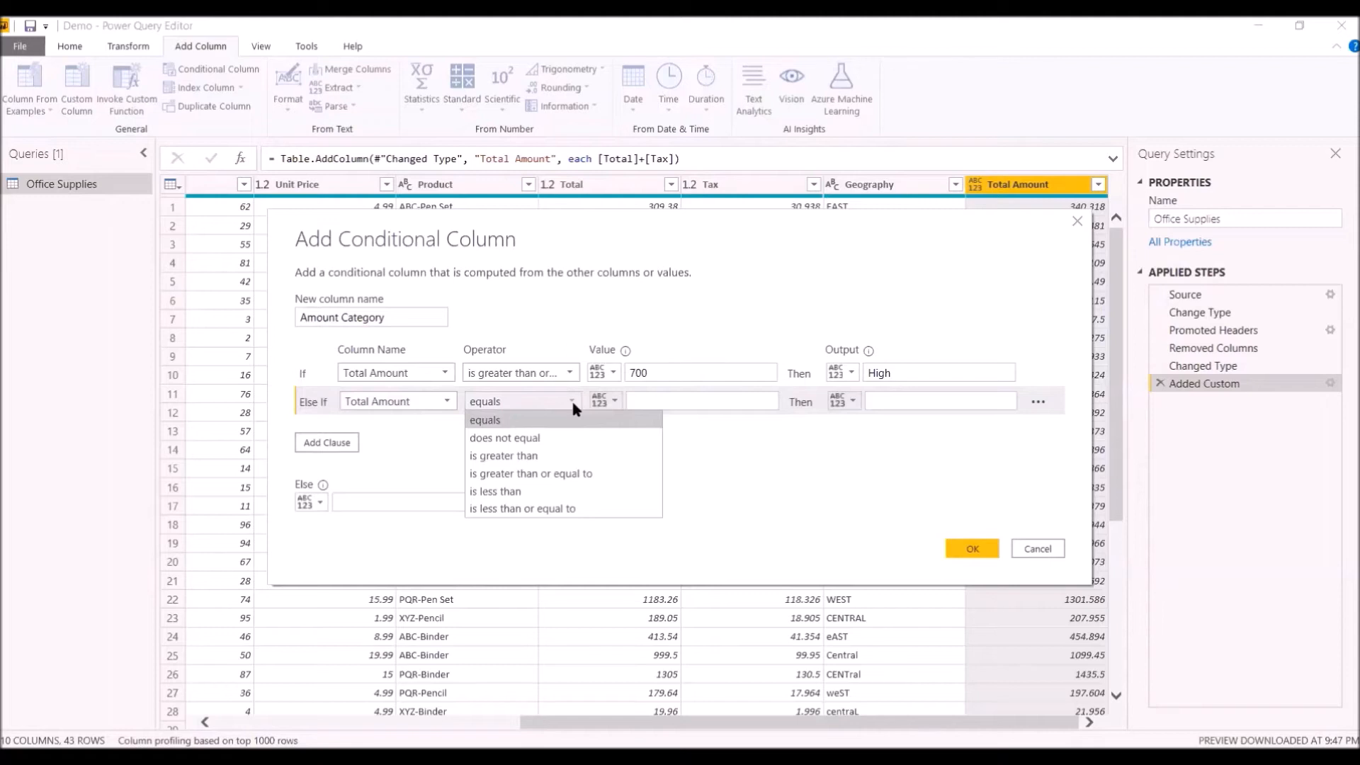
pyautogui.click(546, 473)
pyautogui.click(641, 401)
pyautogui.write('500')
pyautogui.click(640, 402)
pyautogui.press('BackSpace')
pyautogui.write('300')
pyautogui.click(894, 401)
pyautogui.write('Medium')
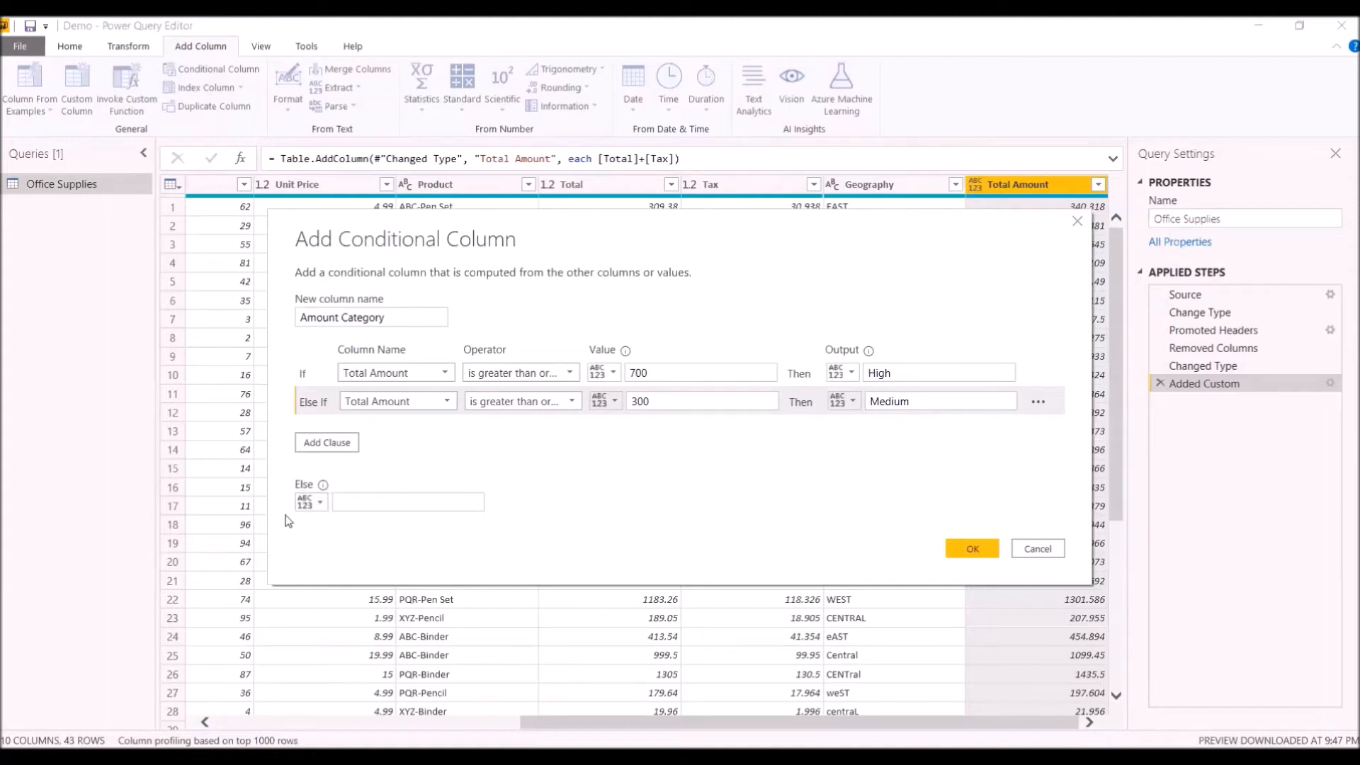
# Set the Else output to Low and create the conditional column.
pyautogui.click(348, 507)
pyautogui.write('Low')
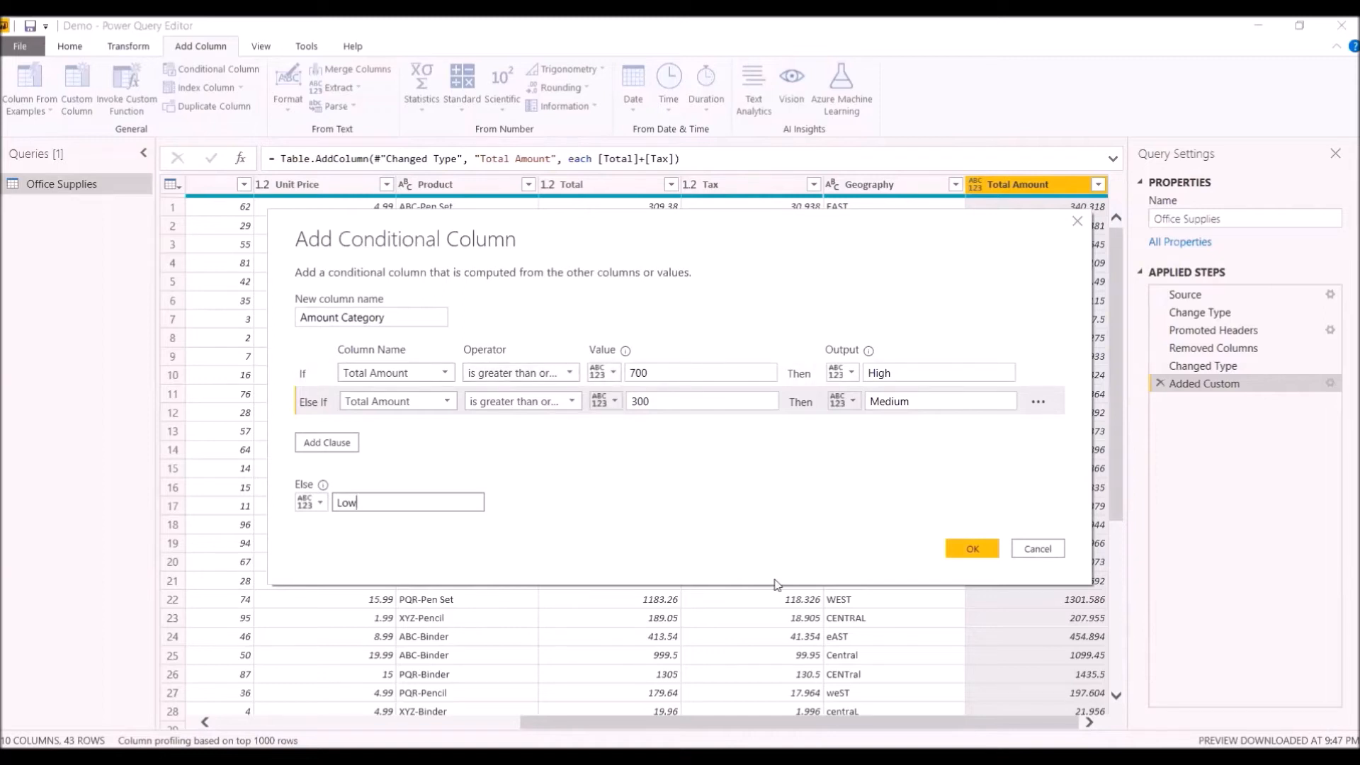
pyautogui.click(1040, 404)
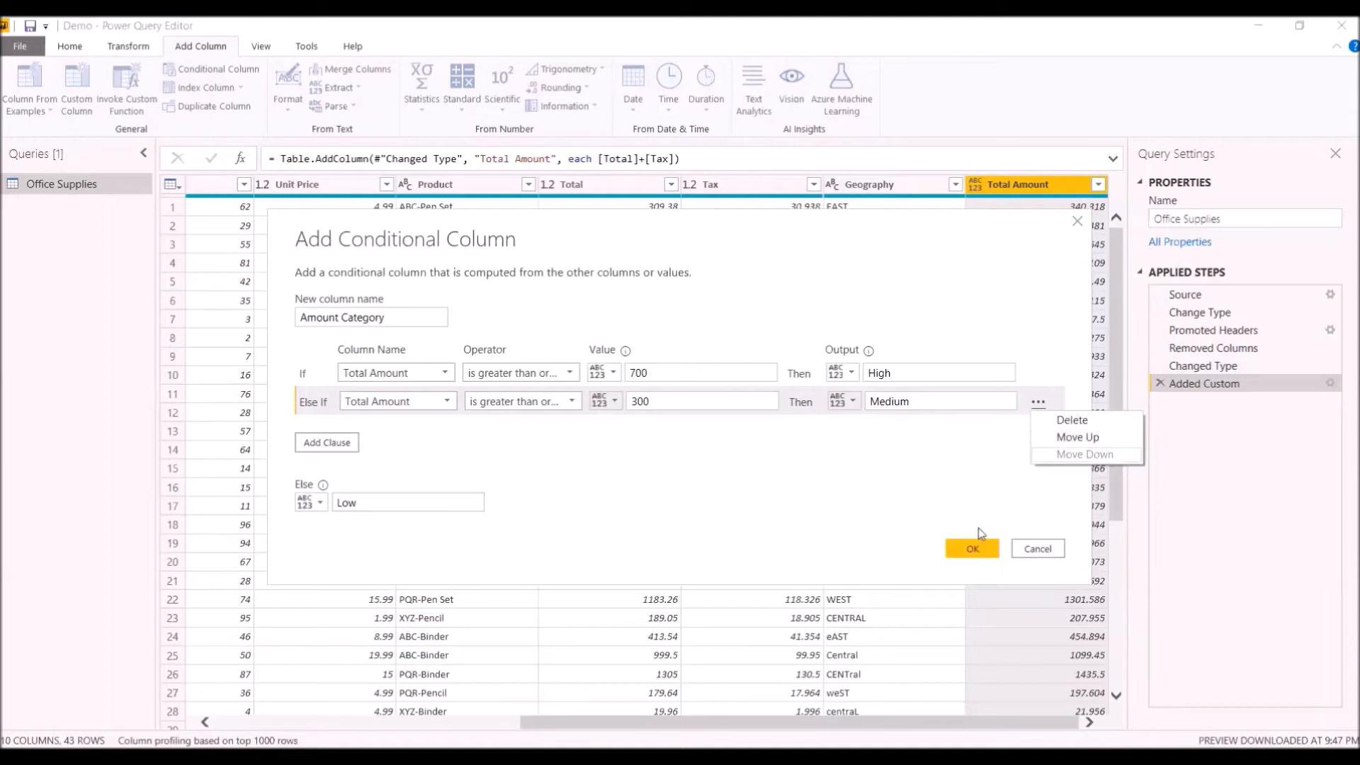
pyautogui.click(939, 501)
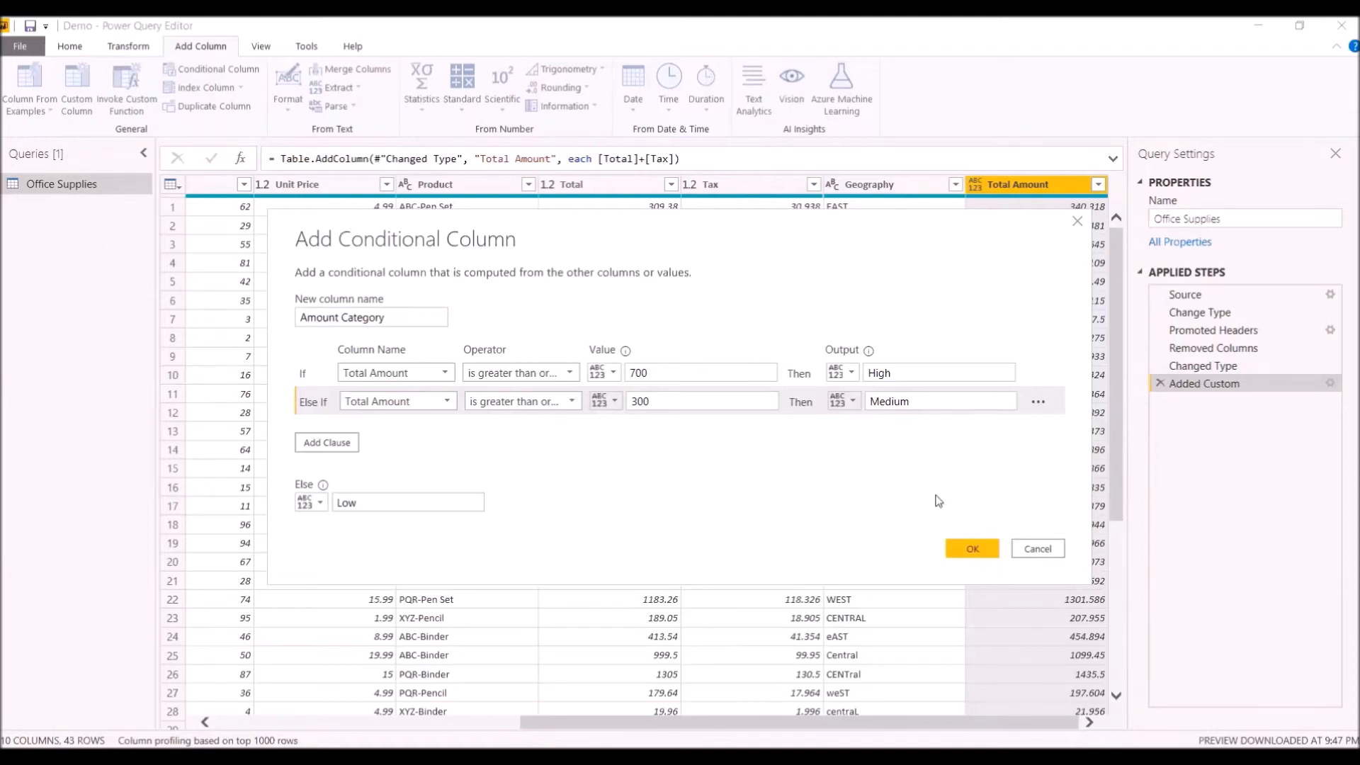
pyautogui.click(989, 550)
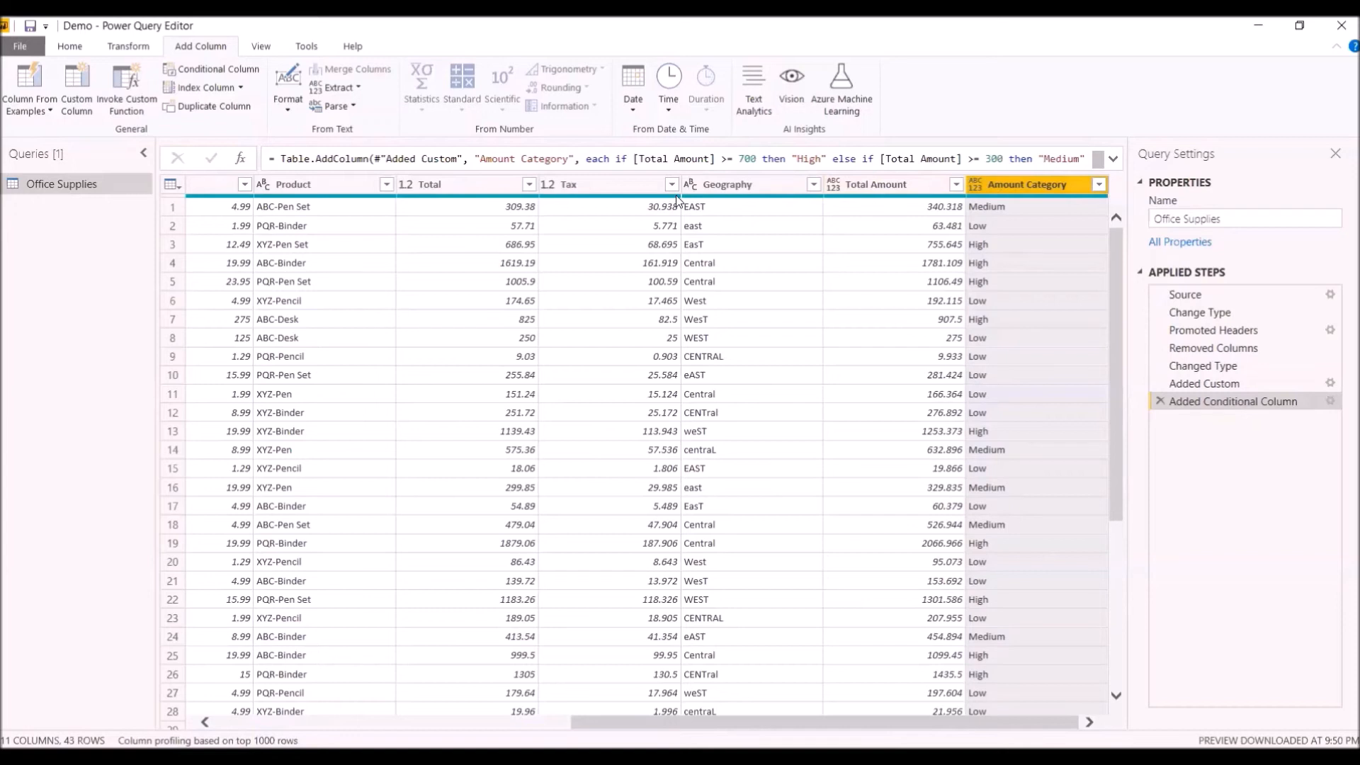
# Select the Geography column and examine its distinct values in the filter list without applying a filter.
pyautogui.click(778, 186)
pyautogui.click(814, 185)
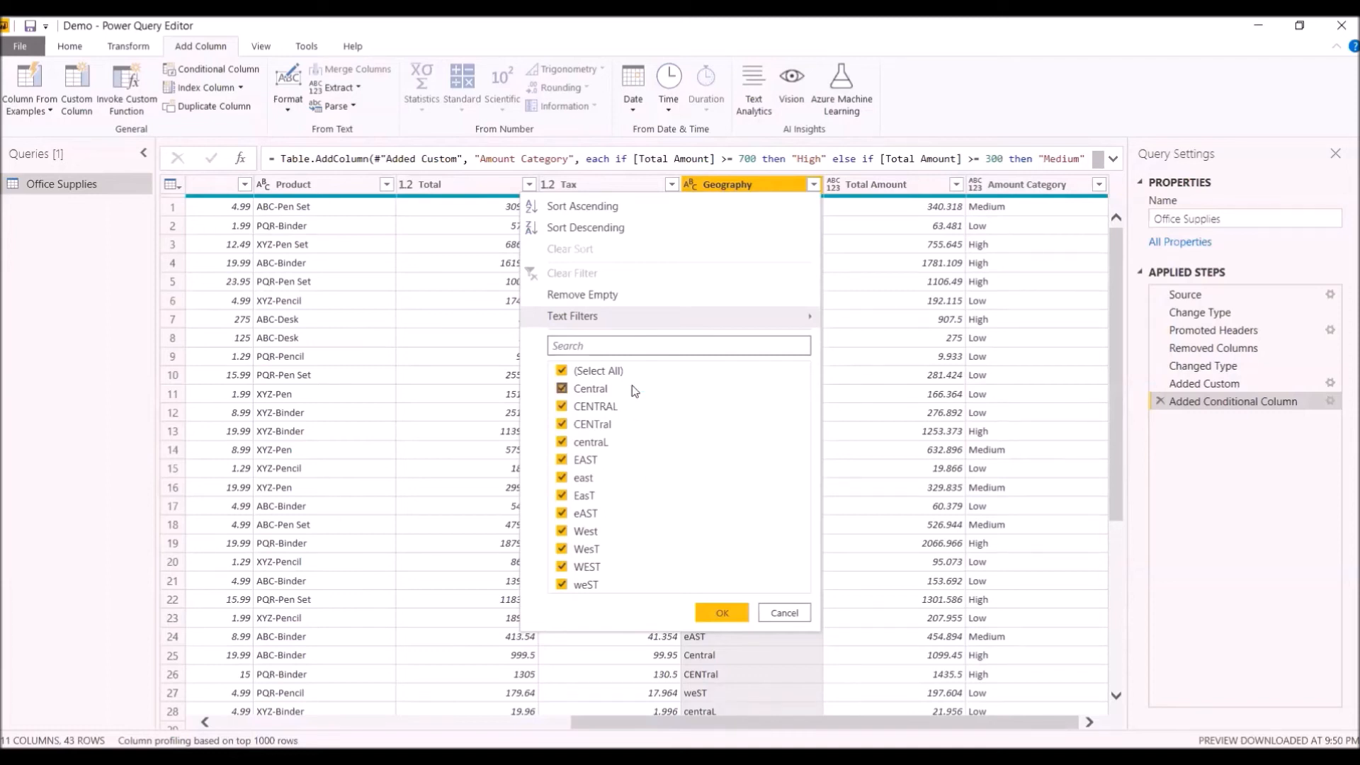
pyautogui.click(783, 613)
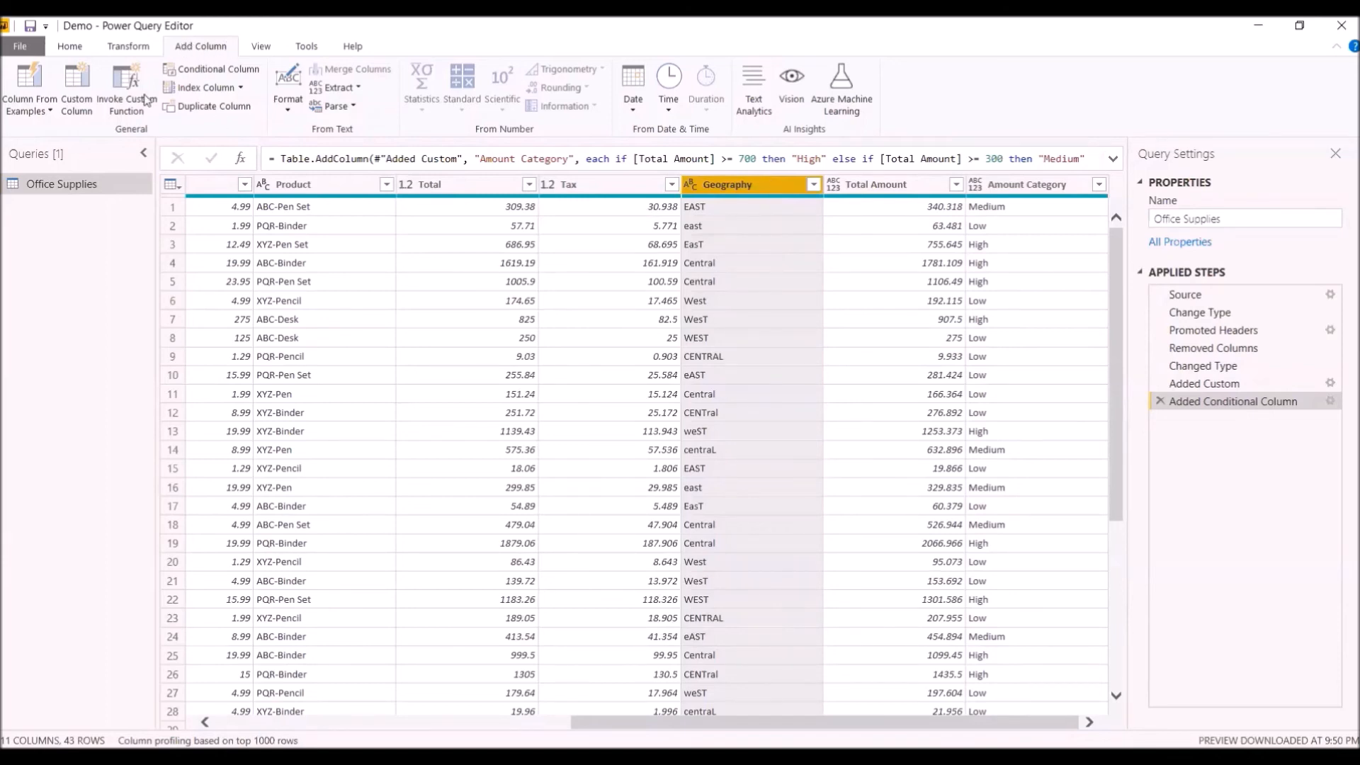
# Add a column from examples based on the selected Geography column, giving East as the sample value for the first row.
pyautogui.click(51, 113)
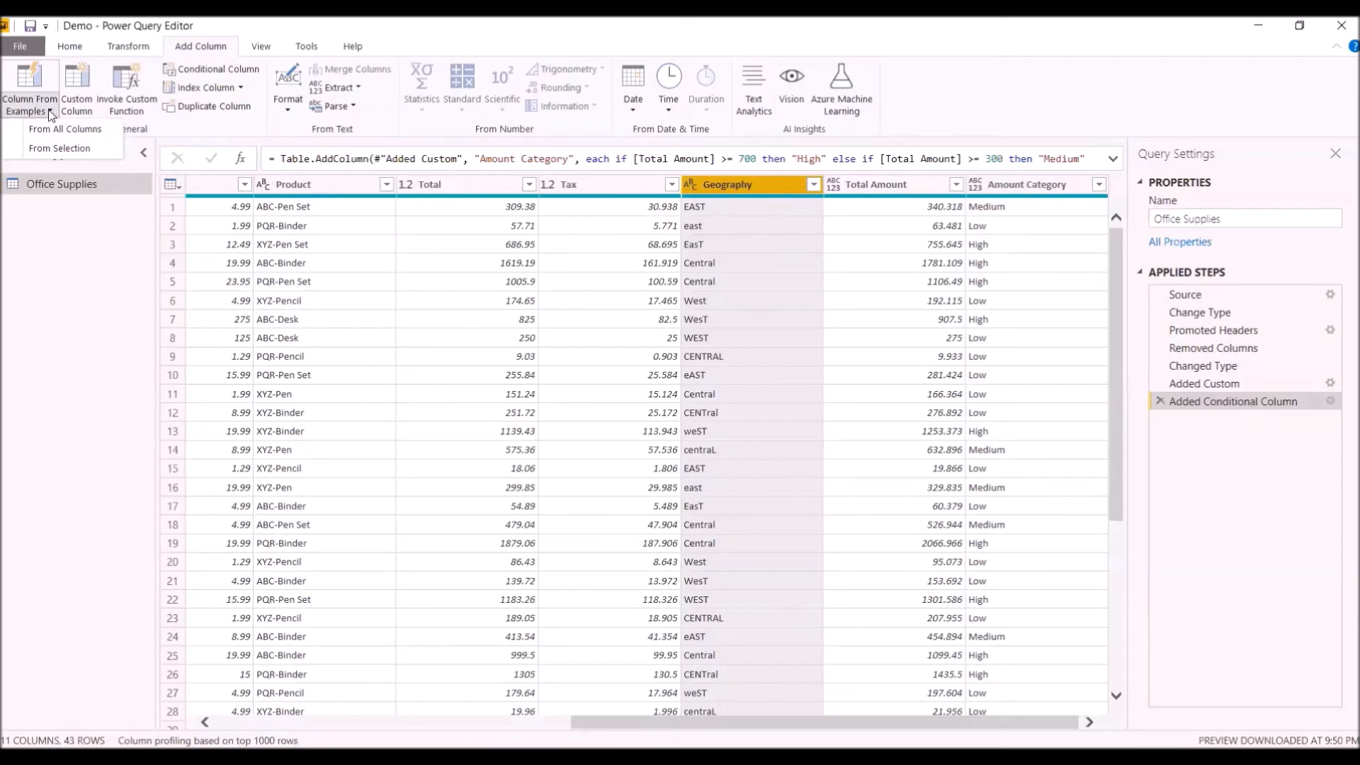
pyautogui.click(104, 150)
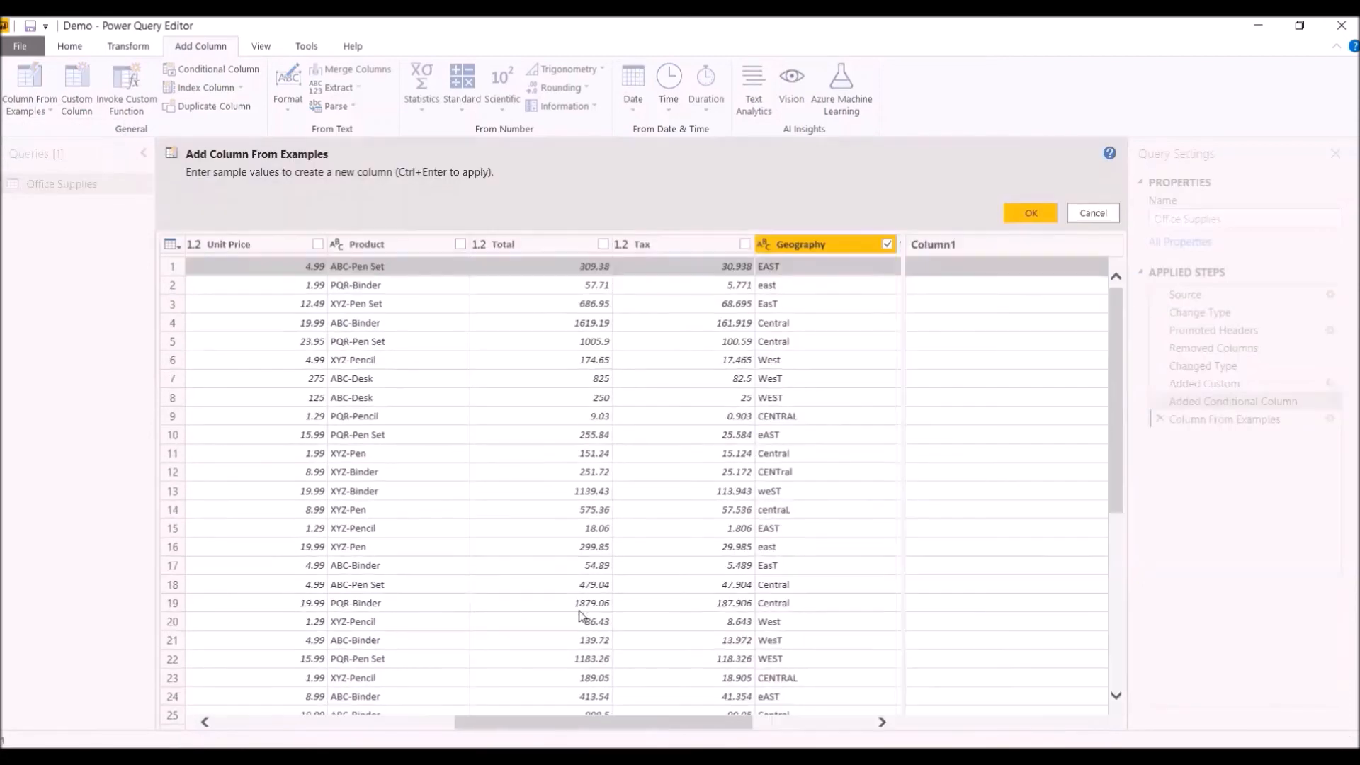
pyautogui.moveTo(711, 723); pyautogui.dragTo(829, 722)
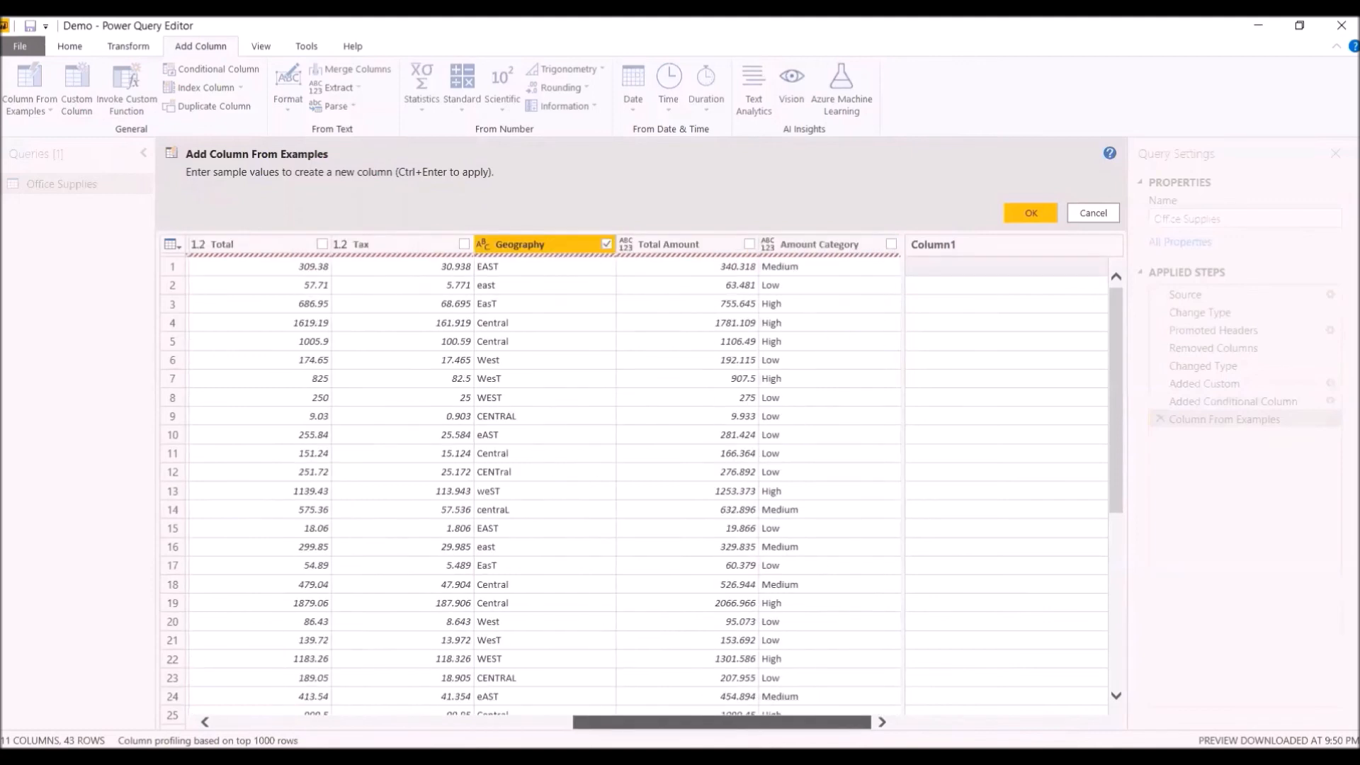
pyautogui.click(931, 266)
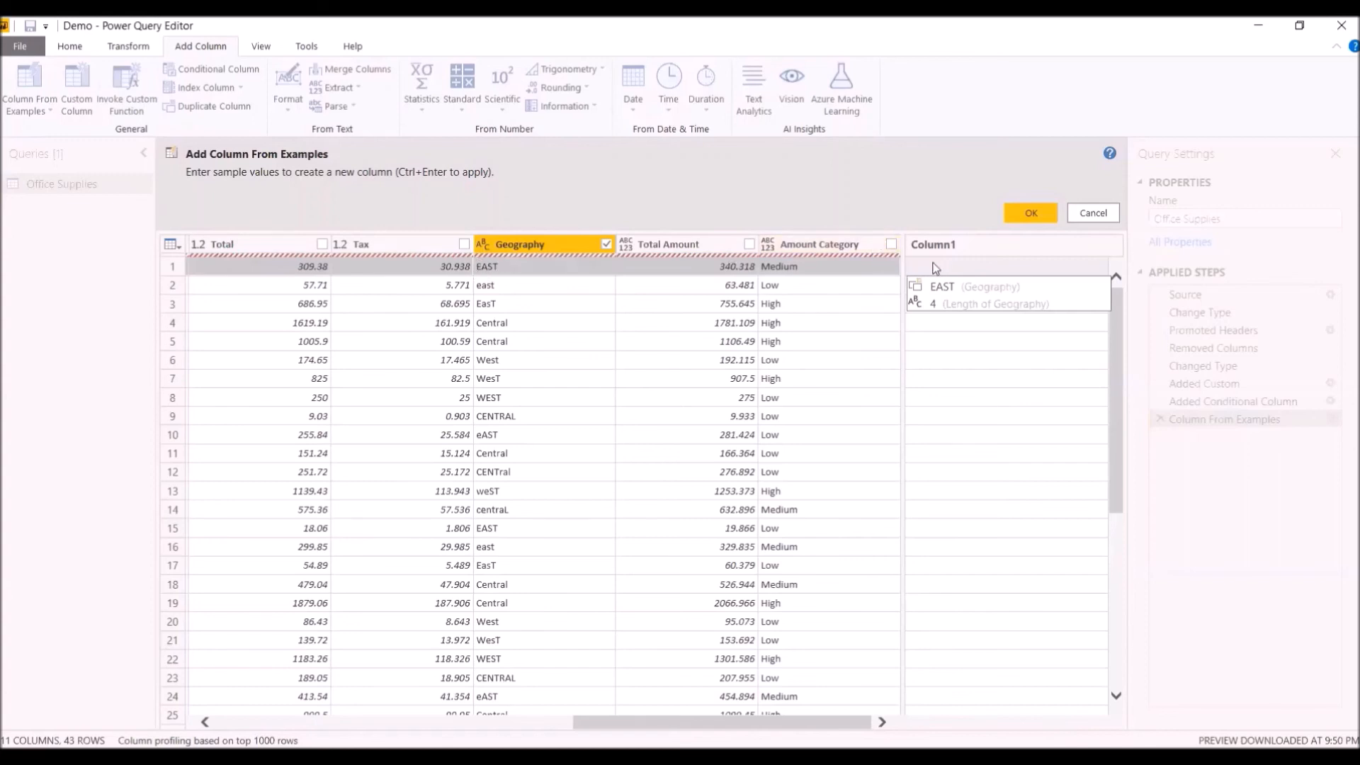
pyautogui.write('East')
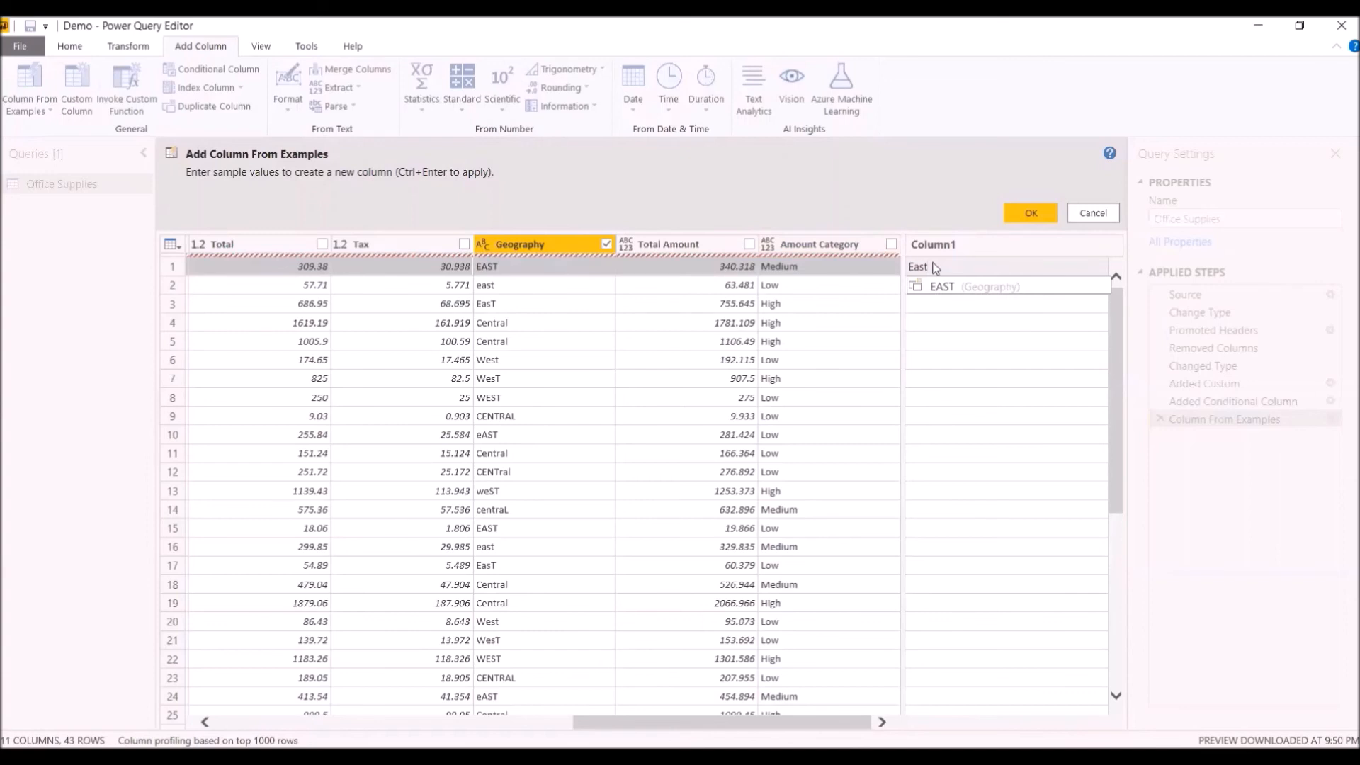
pyautogui.press('Return')
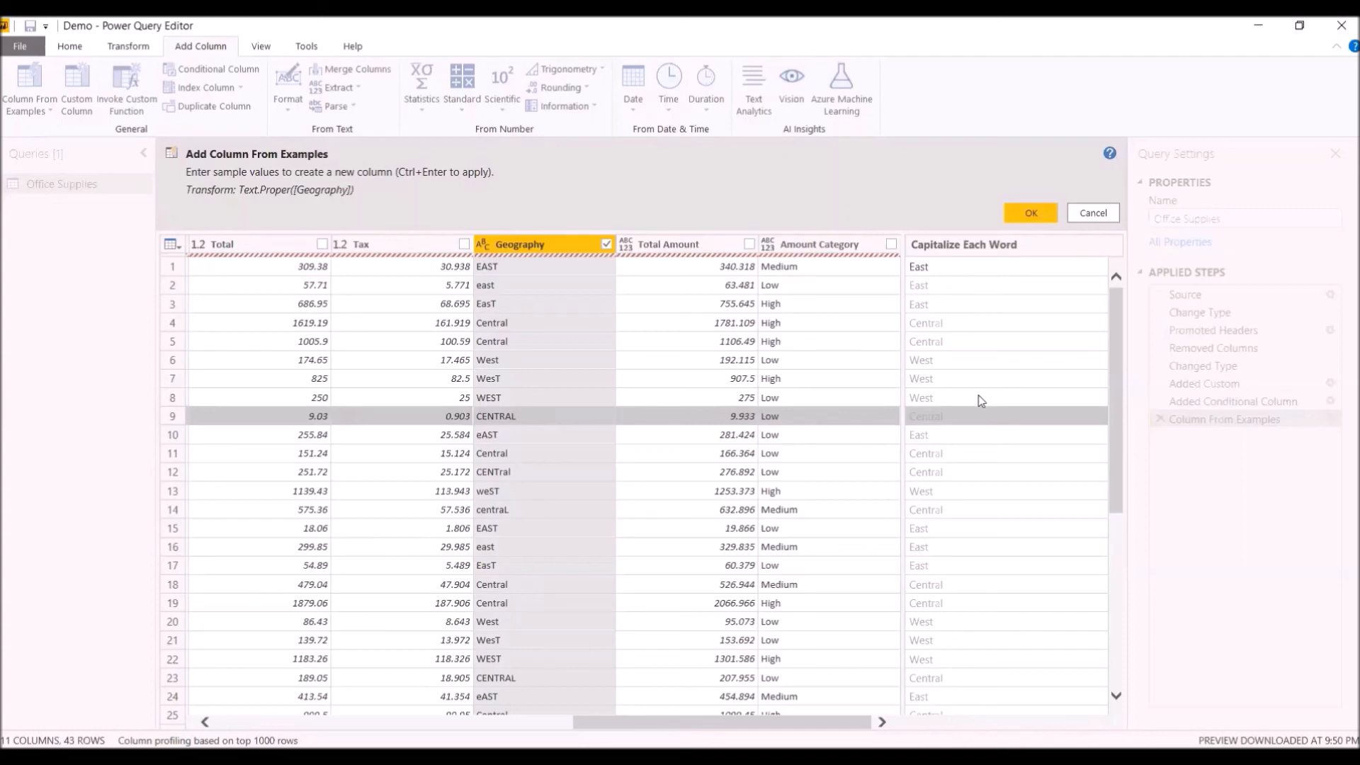
pyautogui.click(1052, 213)
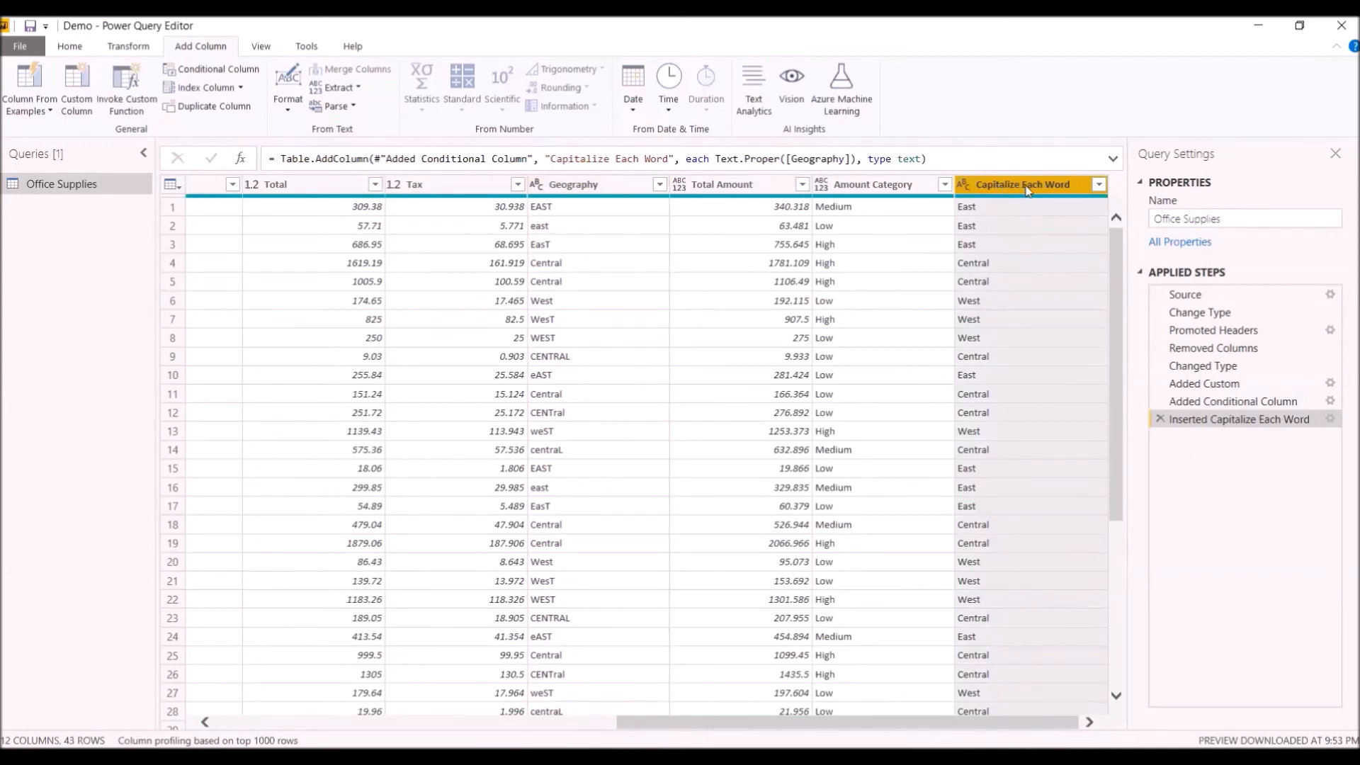
# Rename the new Capitalize Each Word column to Geo.
pyautogui.doubleClick(1076, 185)
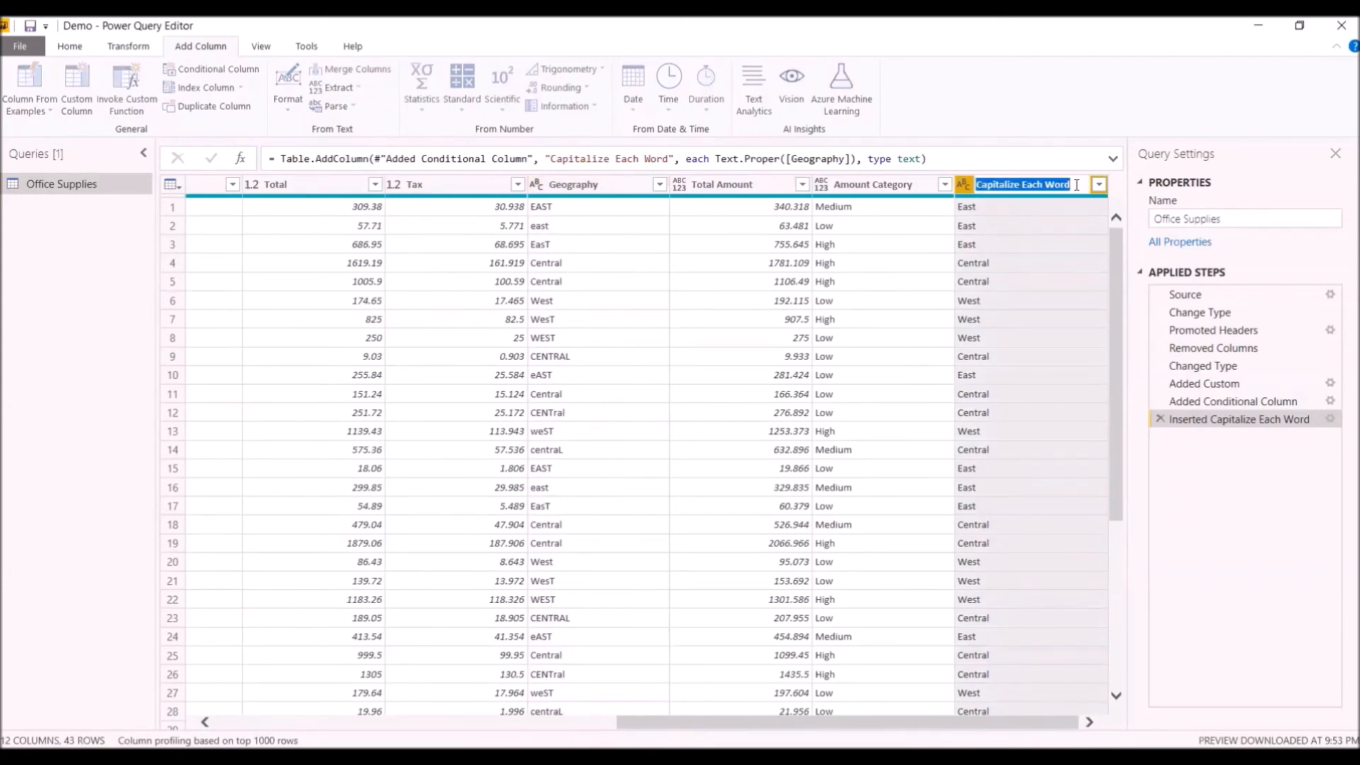
pyautogui.write('Geo')
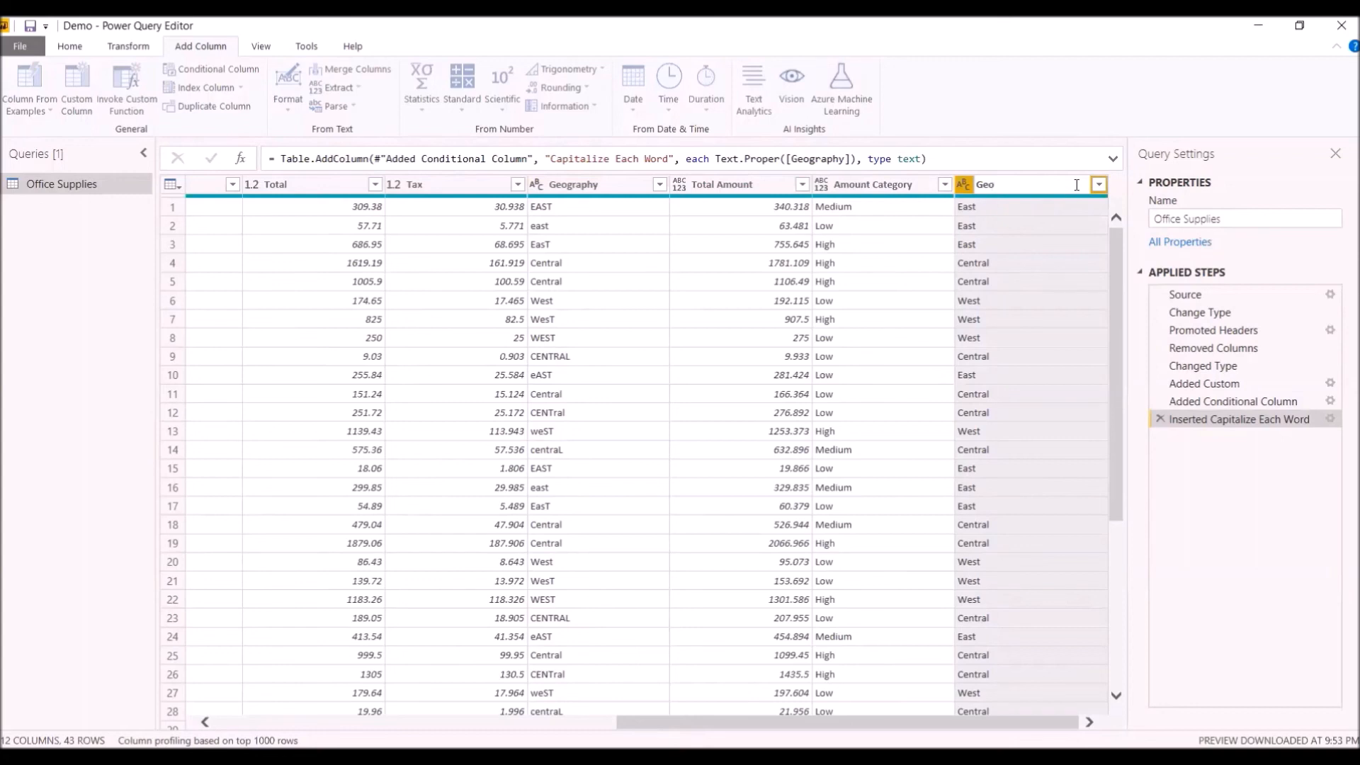
pyautogui.press('Return')
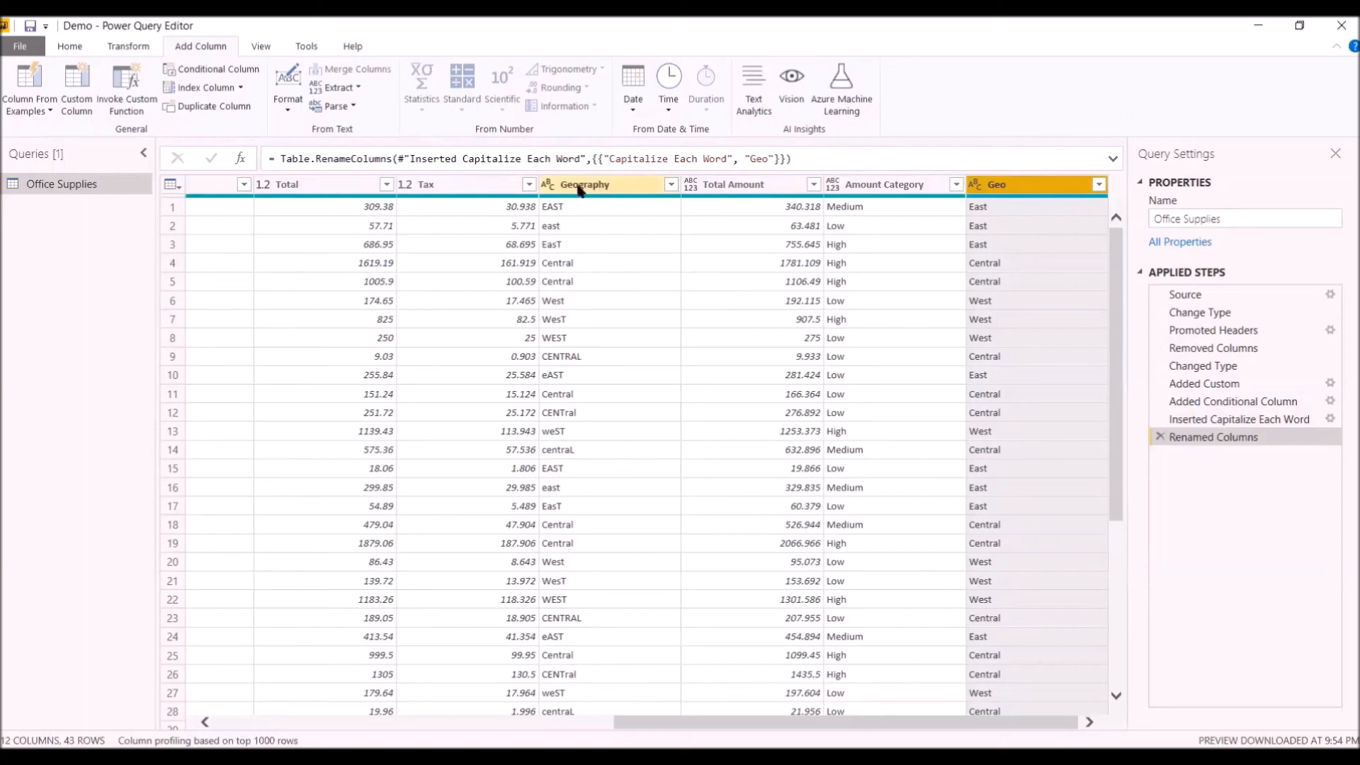
# Remove the original Geography column from the Office Supplies query.
pyautogui.rightClick(613, 180)
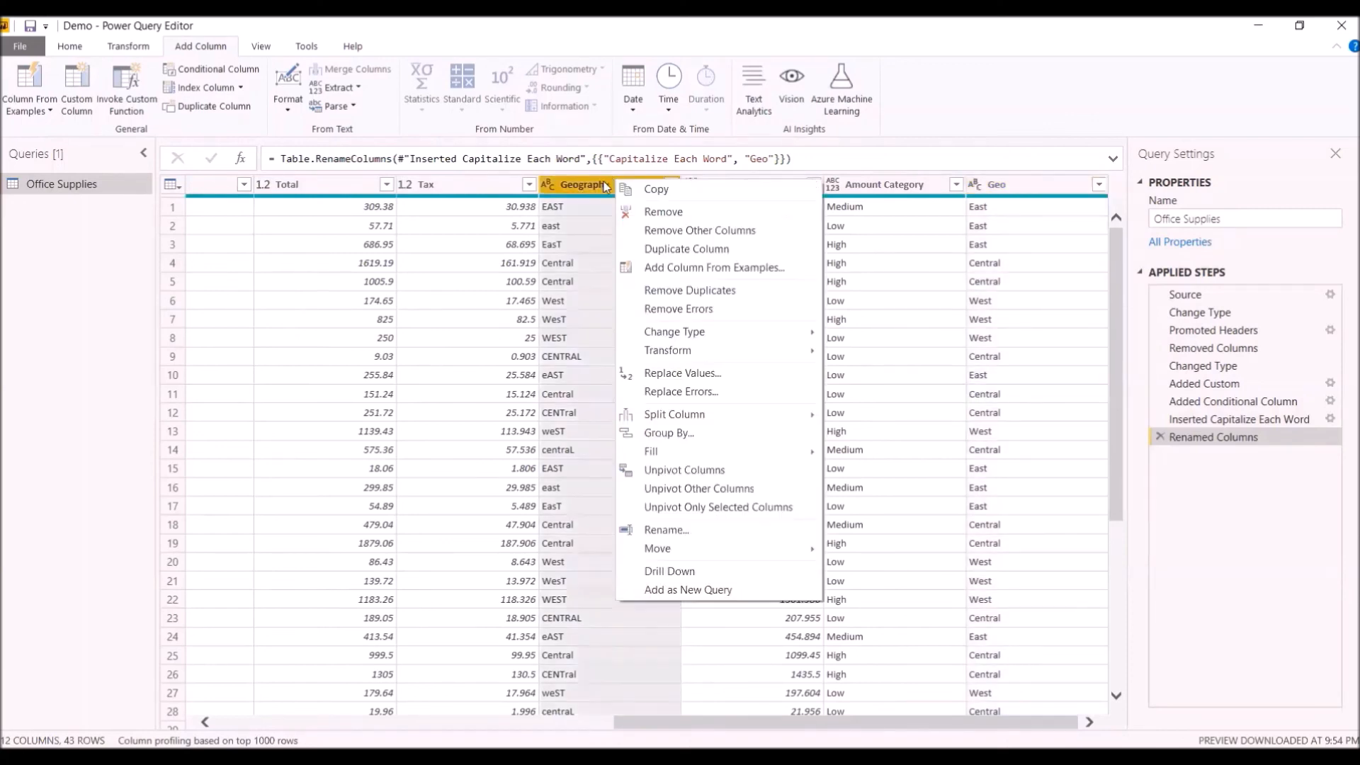
pyautogui.click(652, 214)
pyautogui.moveTo(953, 723); pyautogui.dragTo(963, 723)
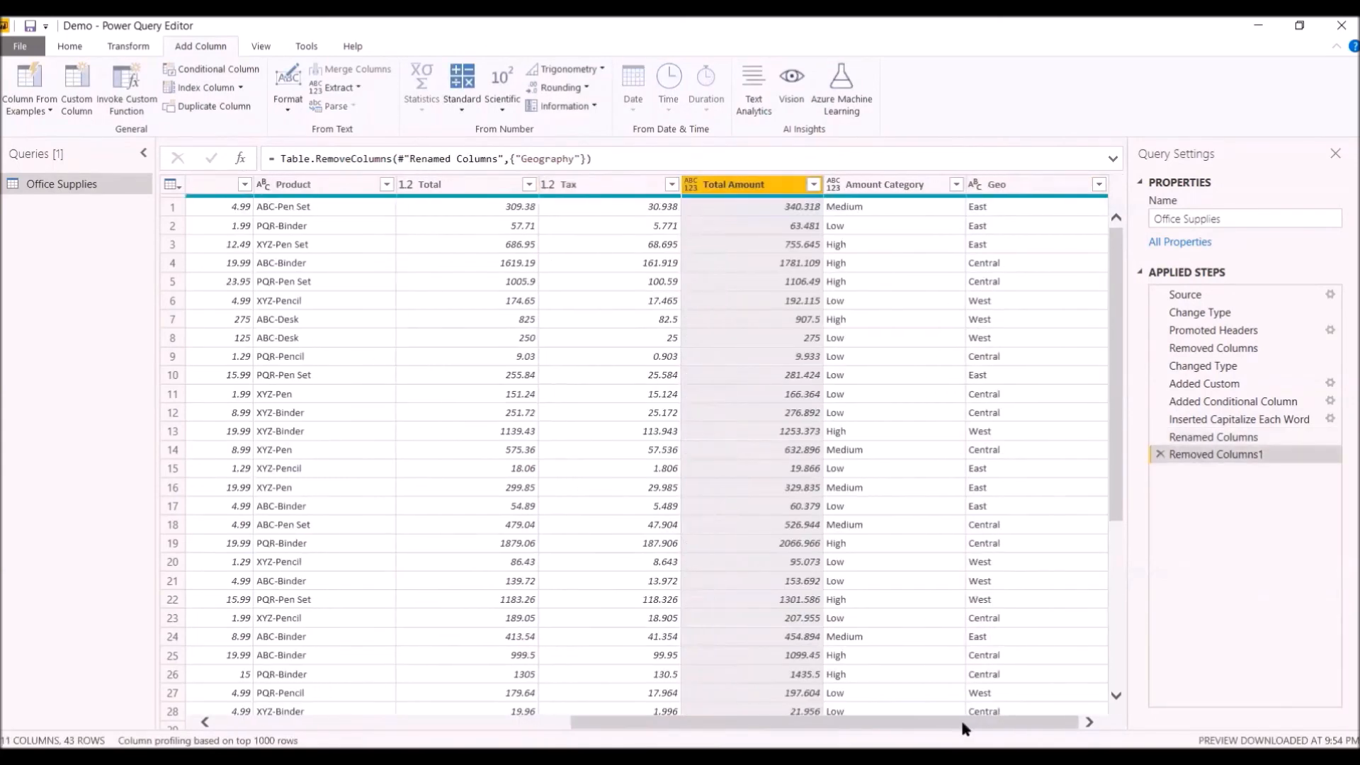